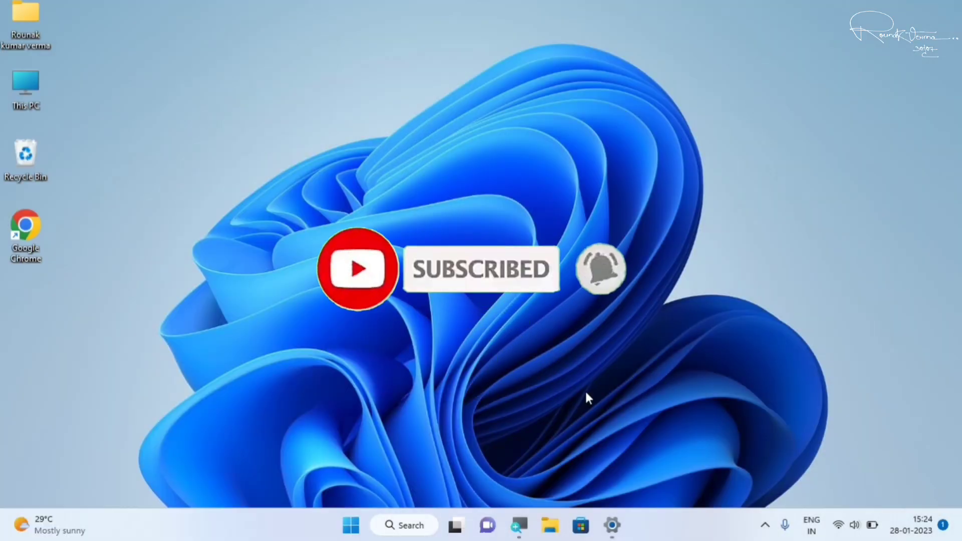
Step: Launch the Windows Security app from its Privacy & security settings page and close it, twice
{"action": "left_click", "coordinate": [612, 525]}
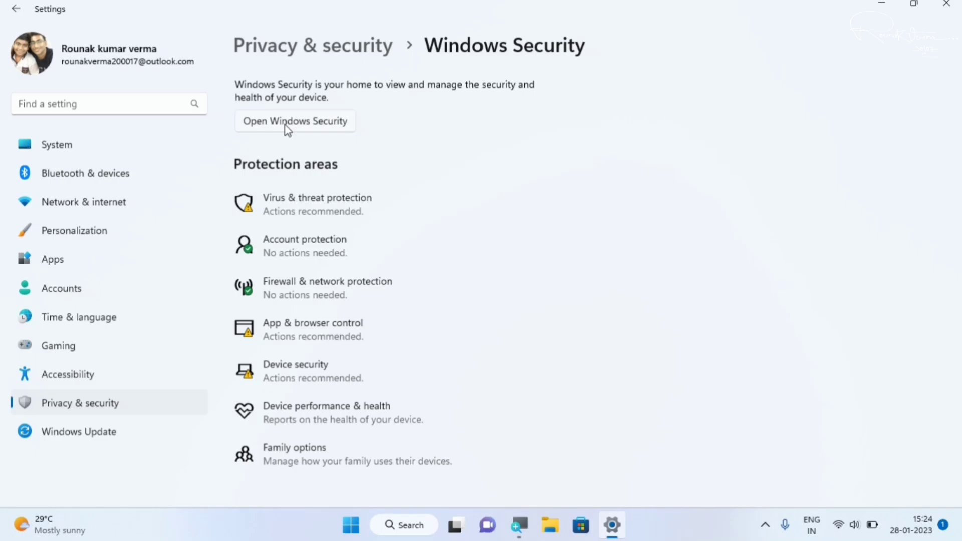
{"action": "left_click", "coordinate": [285, 124]}
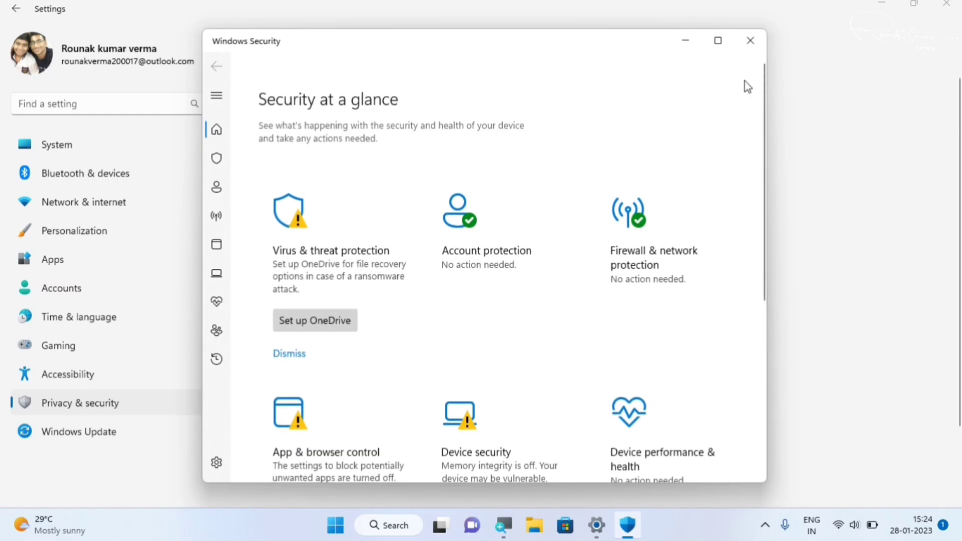
{"action": "left_click", "coordinate": [758, 37]}
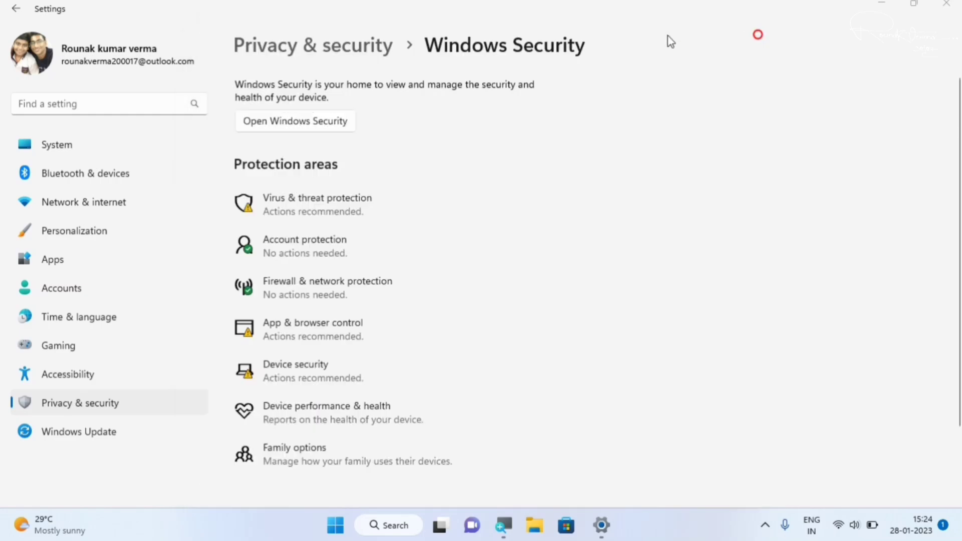
{"action": "left_click", "coordinate": [293, 123]}
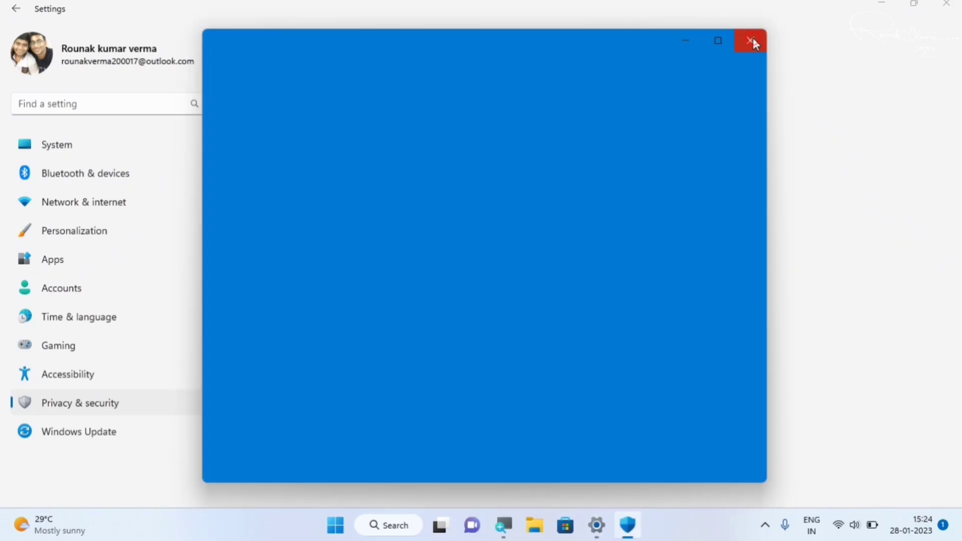
{"action": "left_click", "coordinate": [753, 38]}
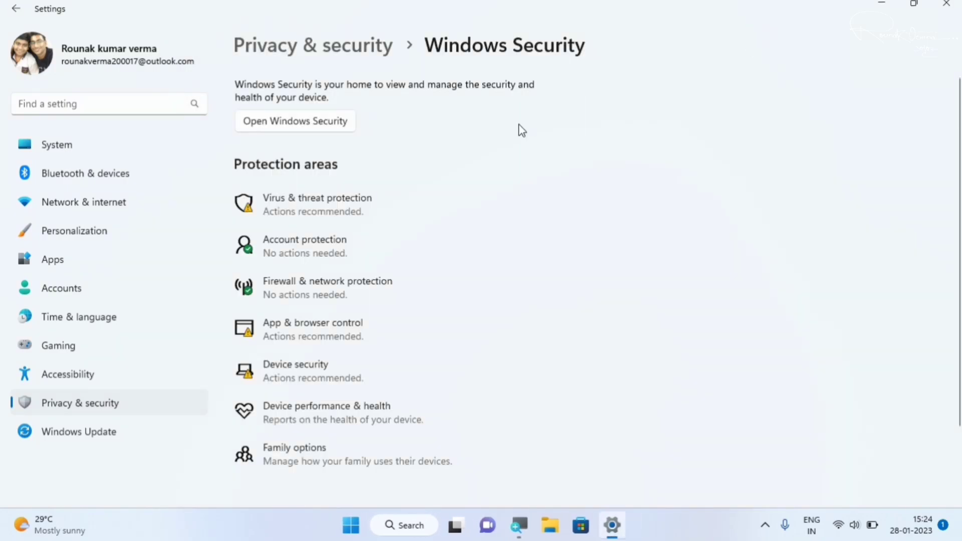
Step: View the Virus & threat protection page in the Windows Security app, and close both the app and Settings
{"action": "left_click", "coordinate": [336, 124]}
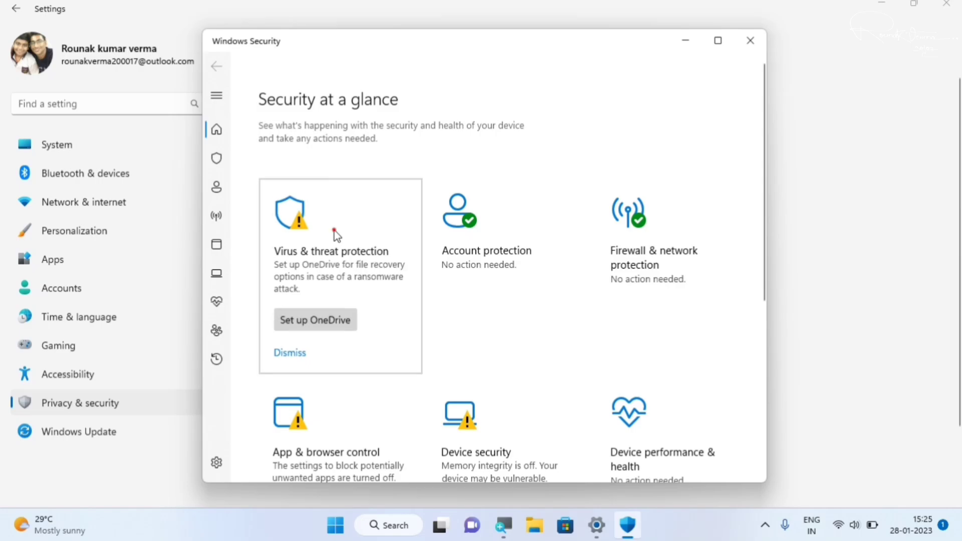
{"action": "left_click", "coordinate": [334, 231]}
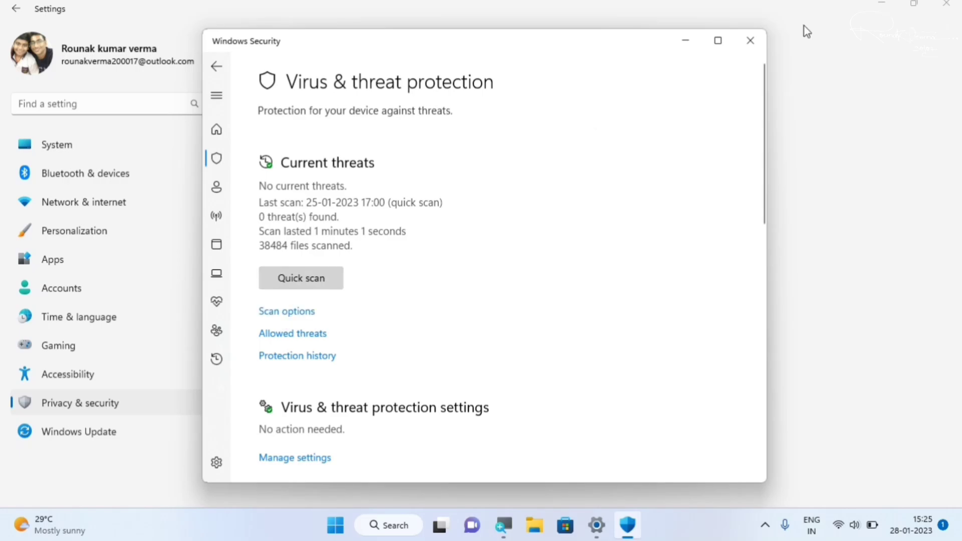
{"action": "left_click", "coordinate": [758, 34]}
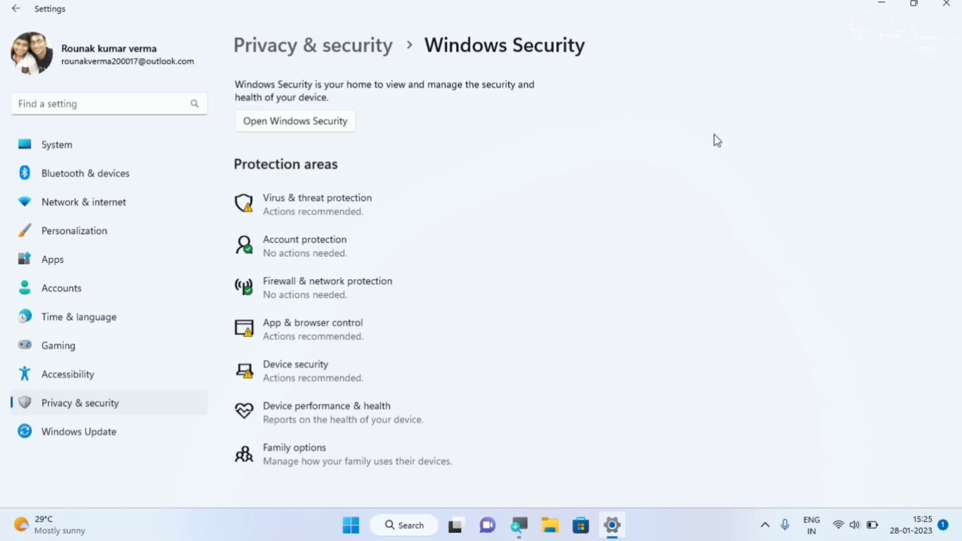
{"action": "left_click", "coordinate": [946, 4]}
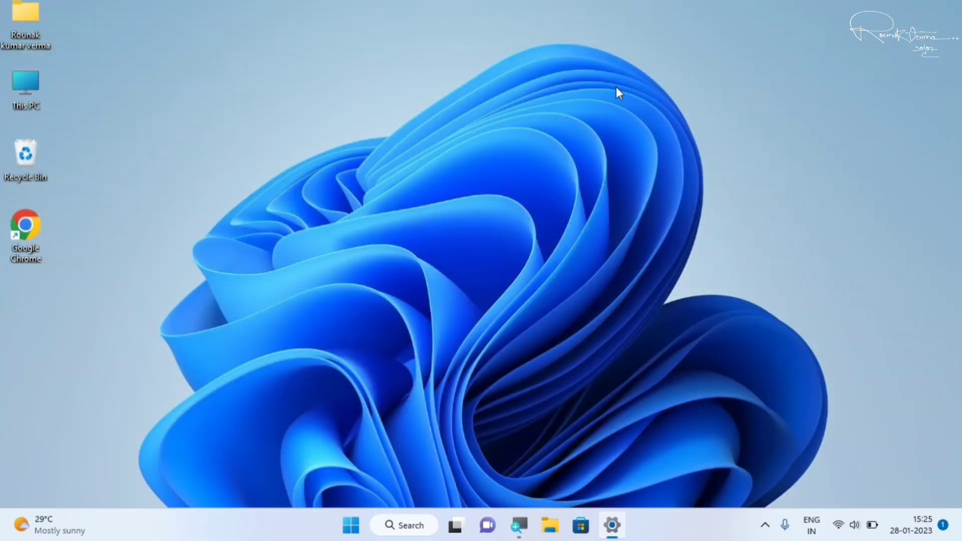
{"action": "left_click", "coordinate": [522, 155]}
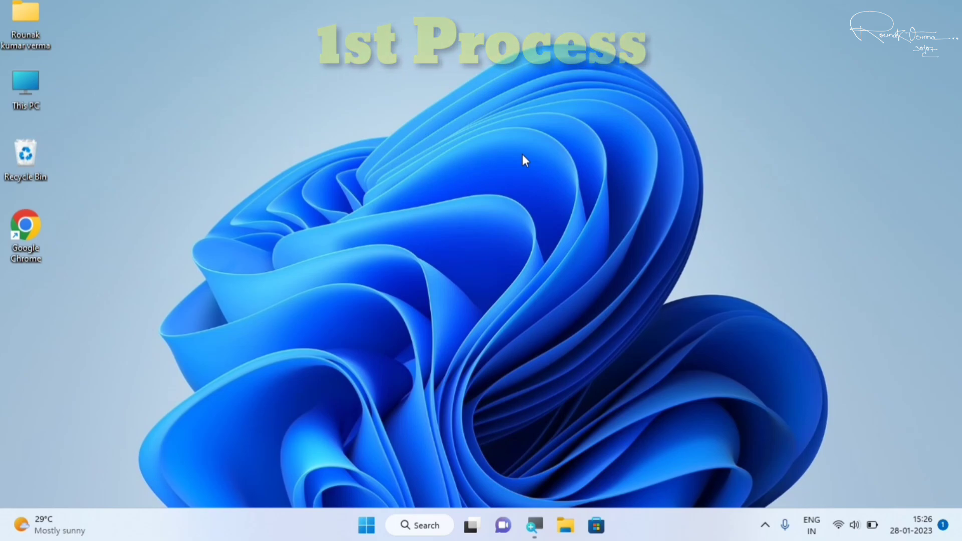
Step: View the Restart choice among the computer's power options and dismiss it without restarting
{"action": "left_click", "coordinate": [368, 534]}
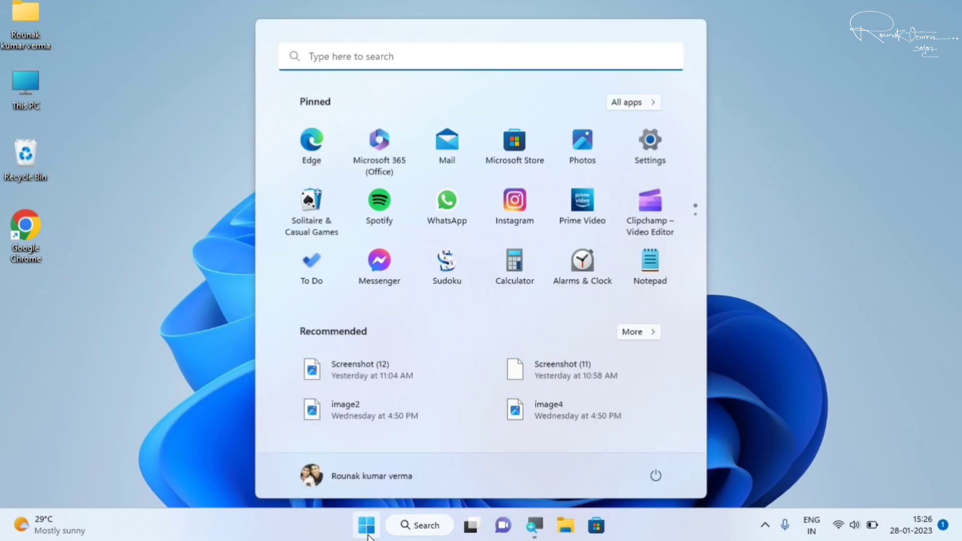
{"action": "left_click", "coordinate": [656, 477]}
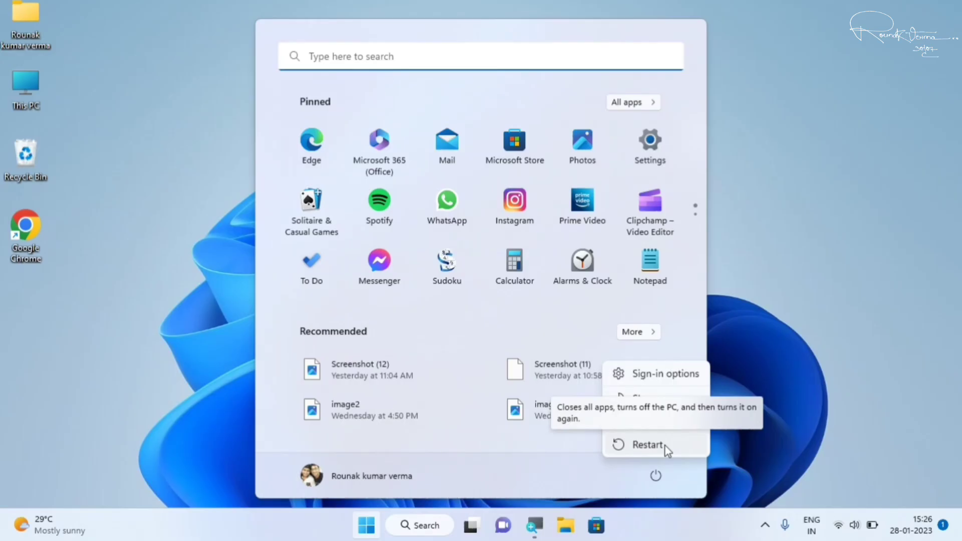
{"action": "left_click", "coordinate": [781, 326]}
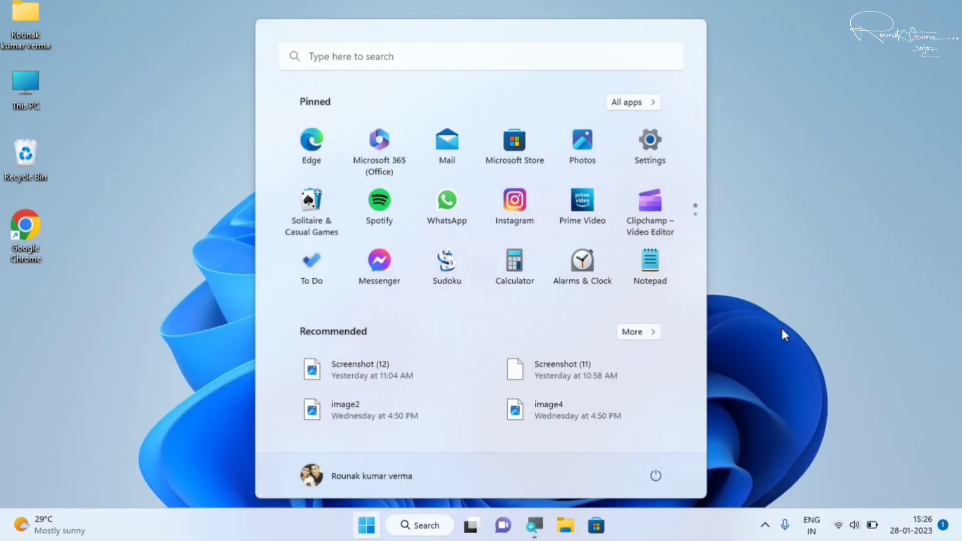
{"action": "left_click", "coordinate": [782, 331]}
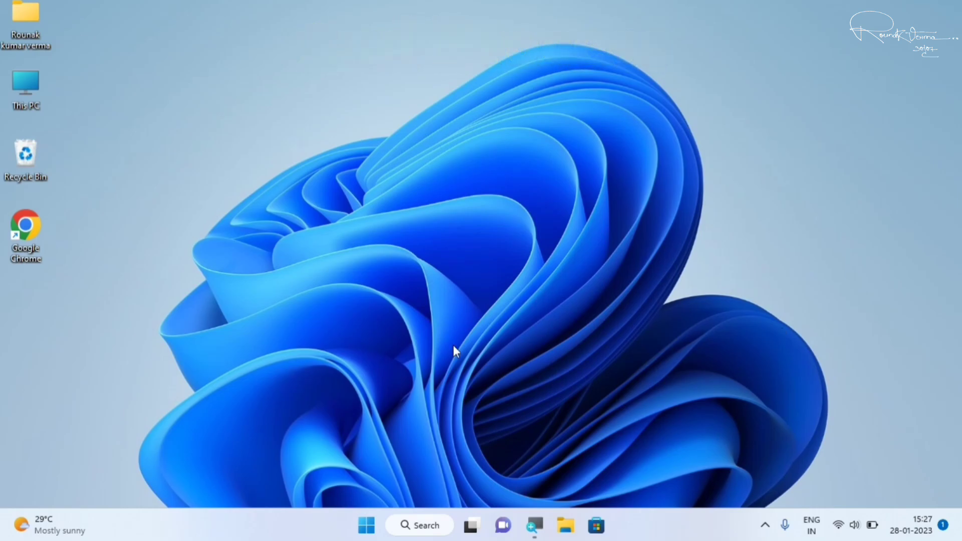
Step: Open the Installed apps list in the Windows Settings app
{"action": "left_click", "coordinate": [366, 526]}
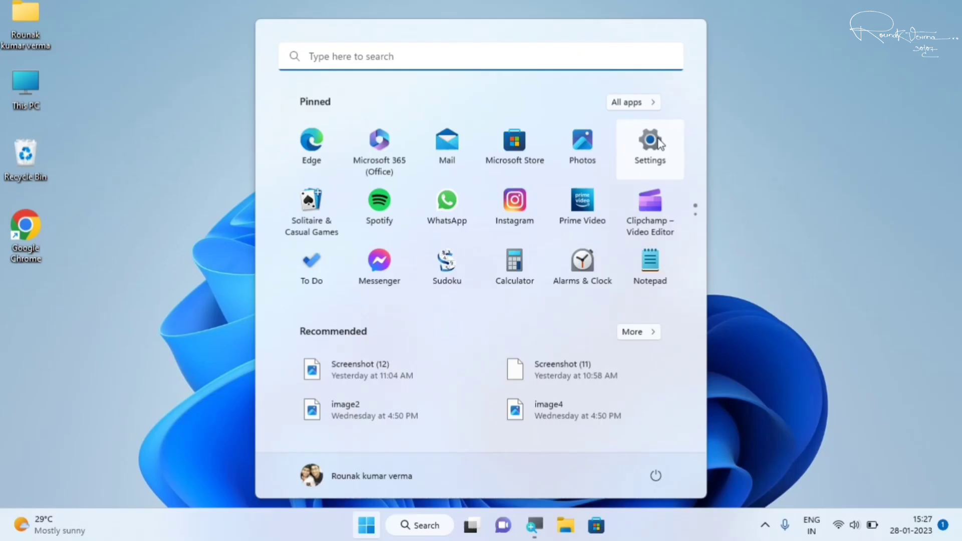
{"action": "left_click", "coordinate": [659, 144]}
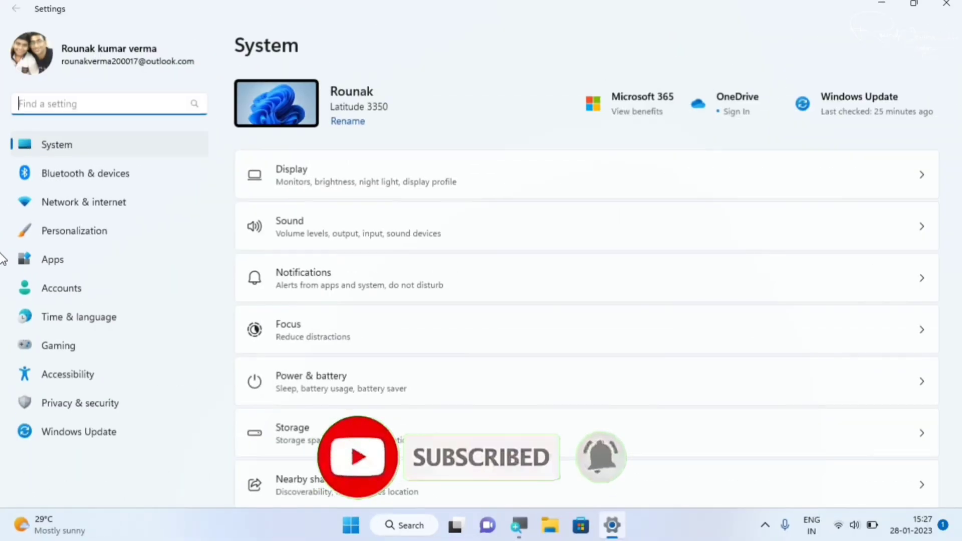
{"action": "left_click", "coordinate": [39, 261]}
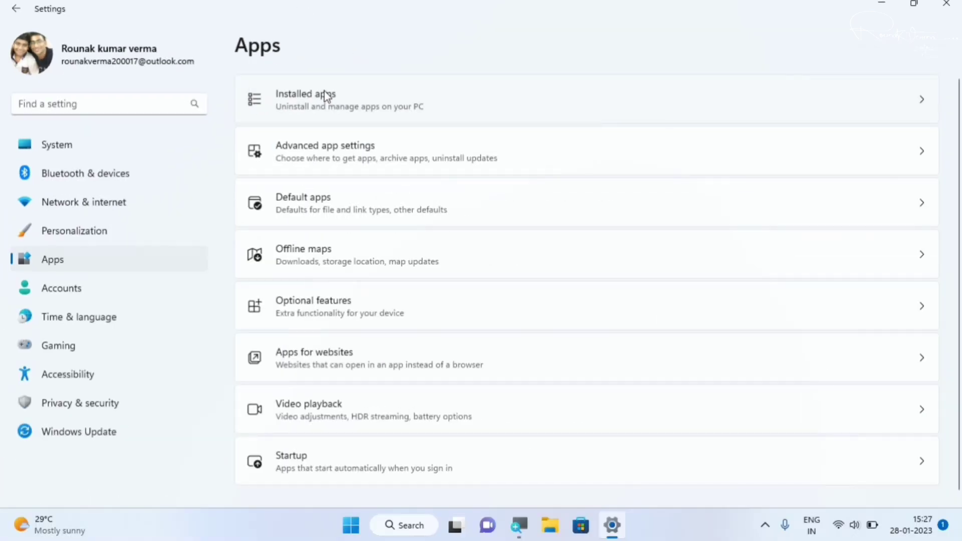
{"action": "left_click", "coordinate": [326, 95]}
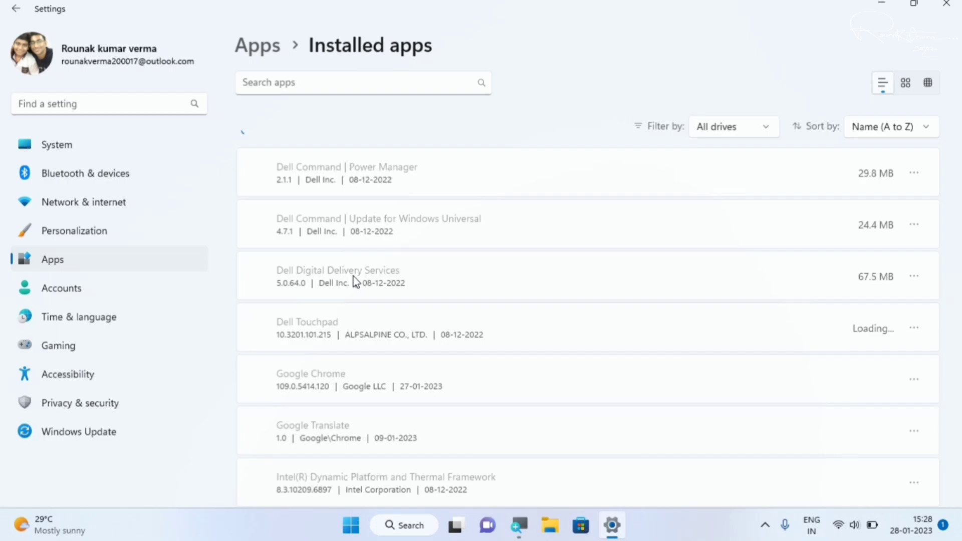
Step: Find Windows Security in the installed apps list and open its advanced options
{"action": "scroll", "coordinate": [356, 281], "scroll_direction": "down", "scroll_amount": 3}
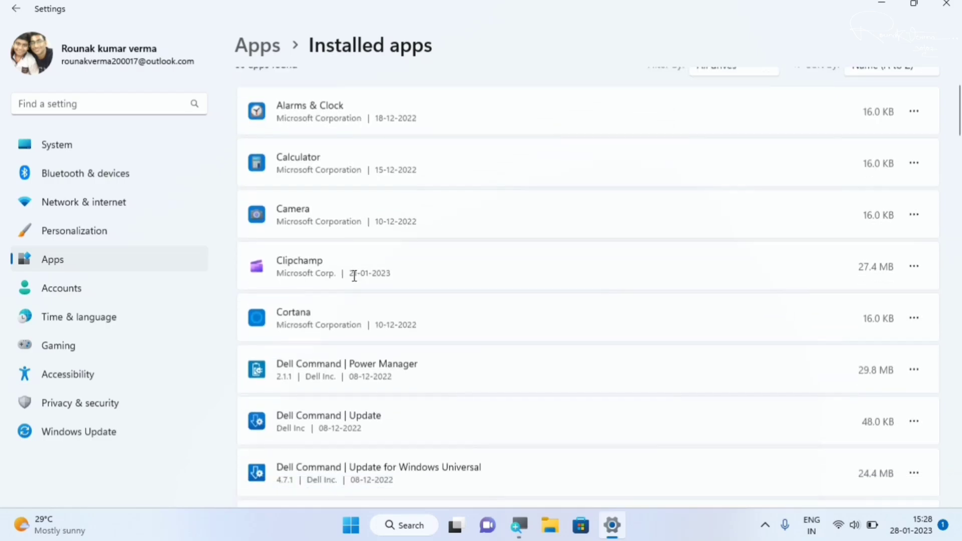
{"action": "scroll", "coordinate": [355, 281], "scroll_direction": "down", "scroll_amount": 5}
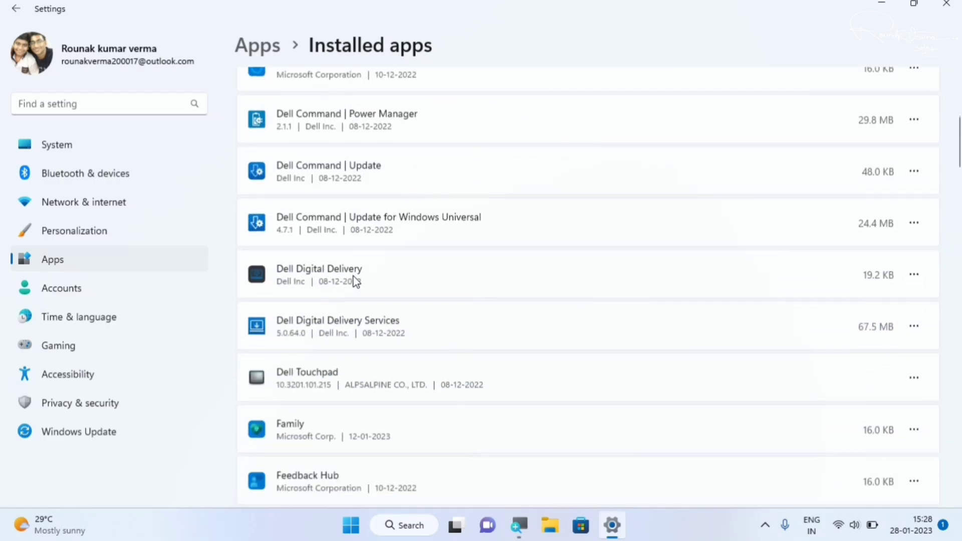
{"action": "scroll", "coordinate": [356, 282], "scroll_direction": "down", "scroll_amount": 12}
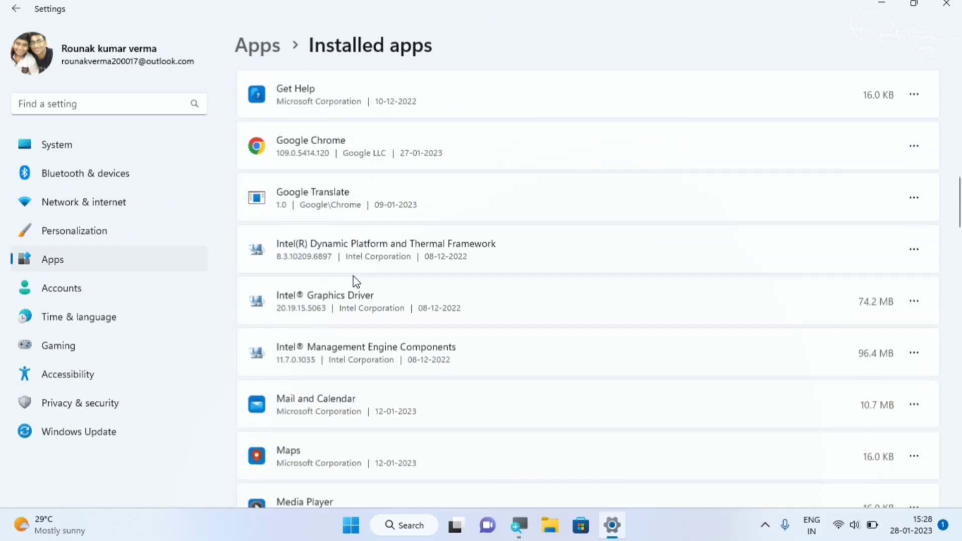
{"action": "scroll", "coordinate": [356, 282], "scroll_direction": "down", "scroll_amount": 10}
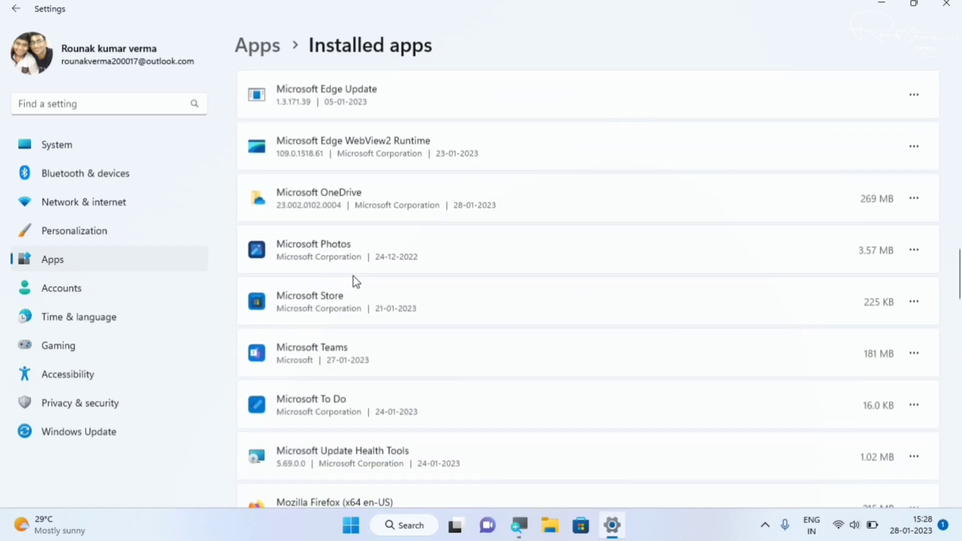
{"action": "scroll", "coordinate": [356, 282], "scroll_direction": "down", "scroll_amount": 15}
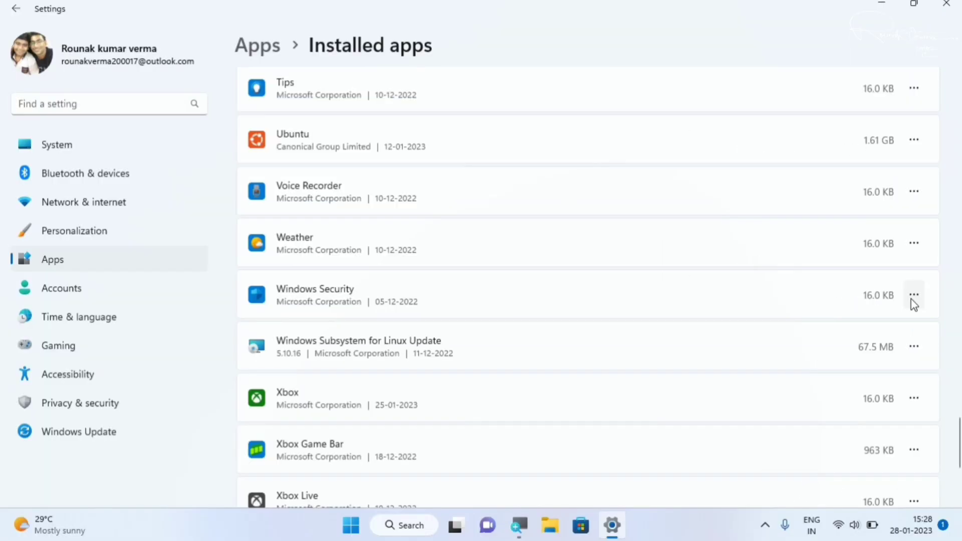
{"action": "left_click", "coordinate": [812, 271]}
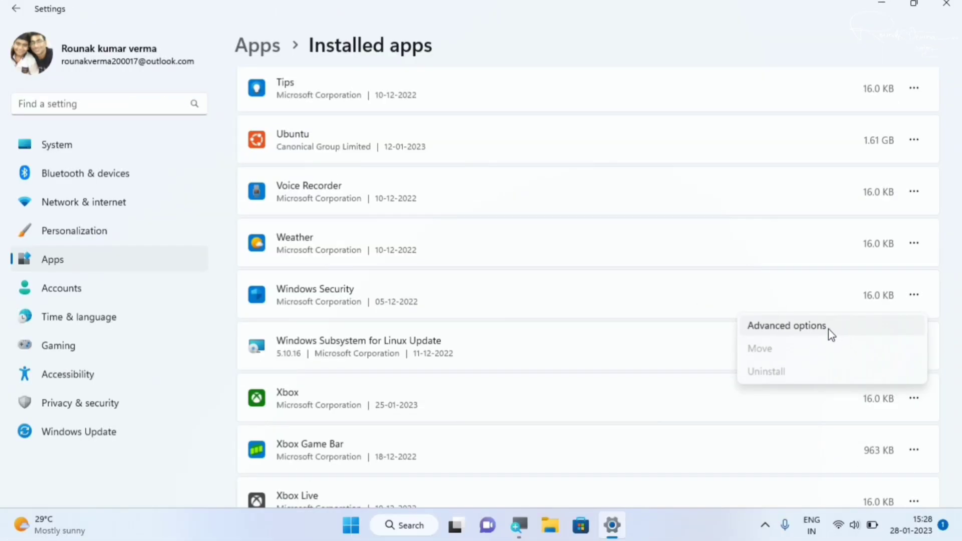
{"action": "left_click", "coordinate": [830, 329]}
{"action": "left_click", "coordinate": [829, 331]}
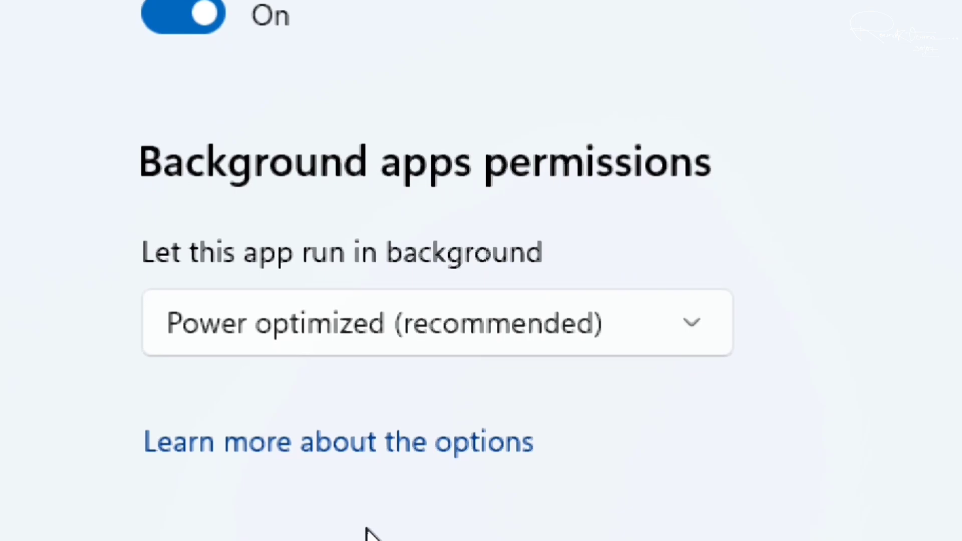
Step: Review the choices for letting Windows Security run in the background, and close Settings
{"action": "left_click", "coordinate": [404, 328]}
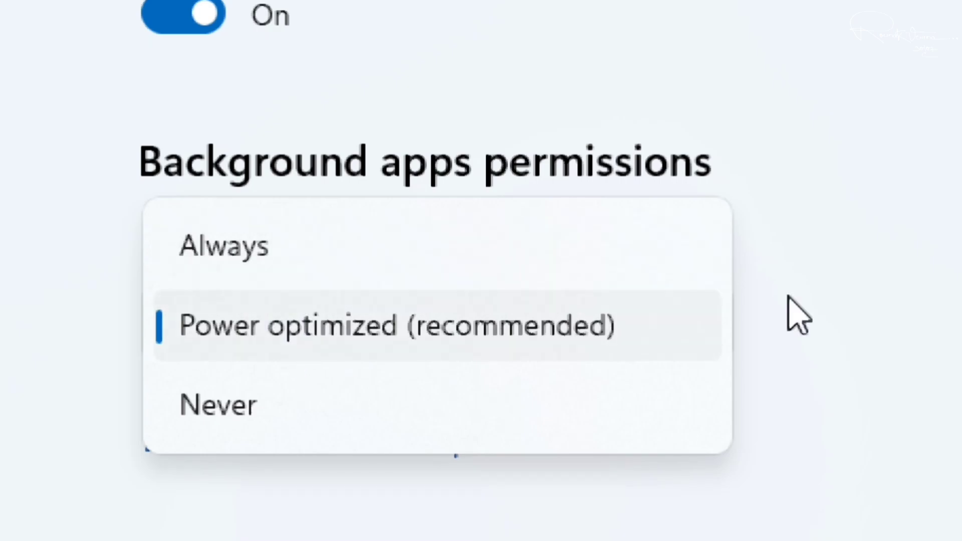
{"action": "left_click", "coordinate": [831, 308]}
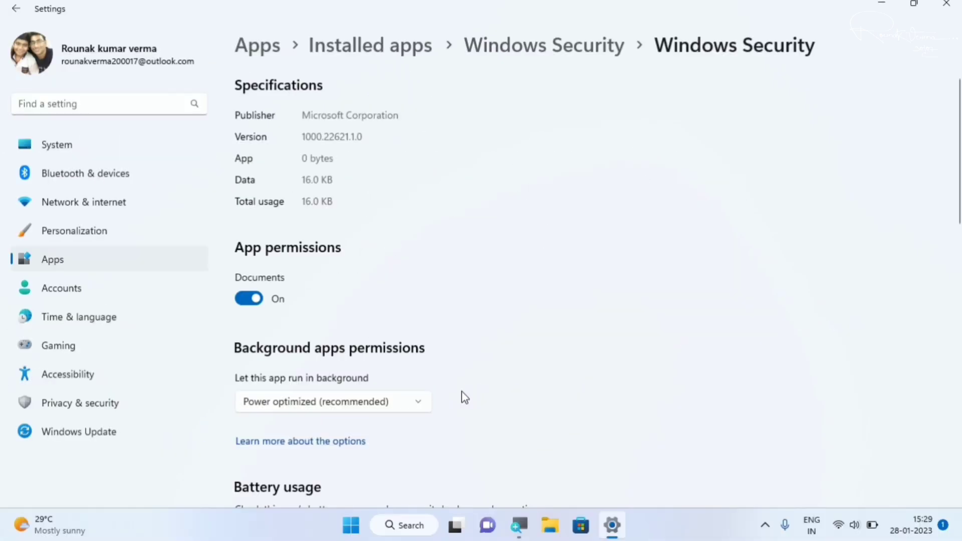
{"action": "left_click", "coordinate": [949, 4]}
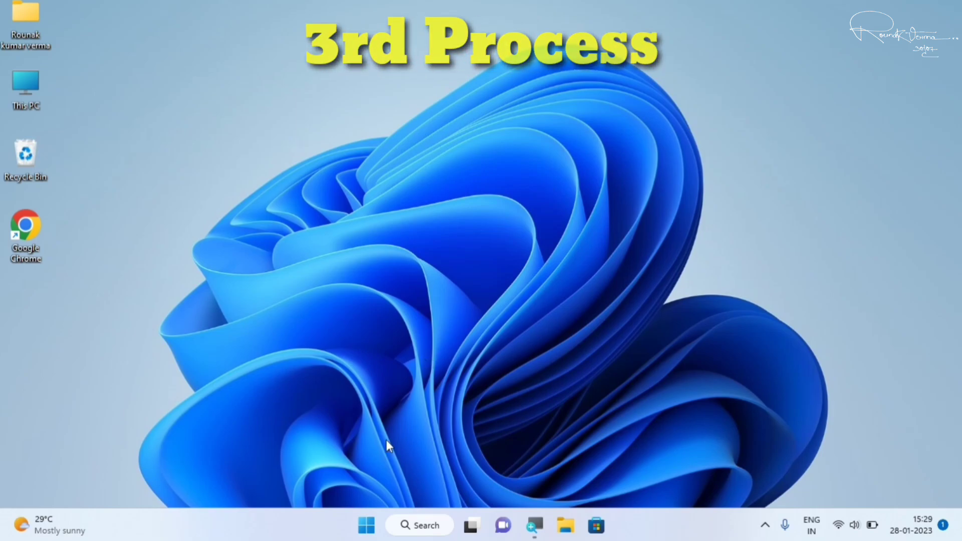
Step: Reopen Windows Settings and go to the Installed apps page
{"action": "left_click", "coordinate": [365, 527]}
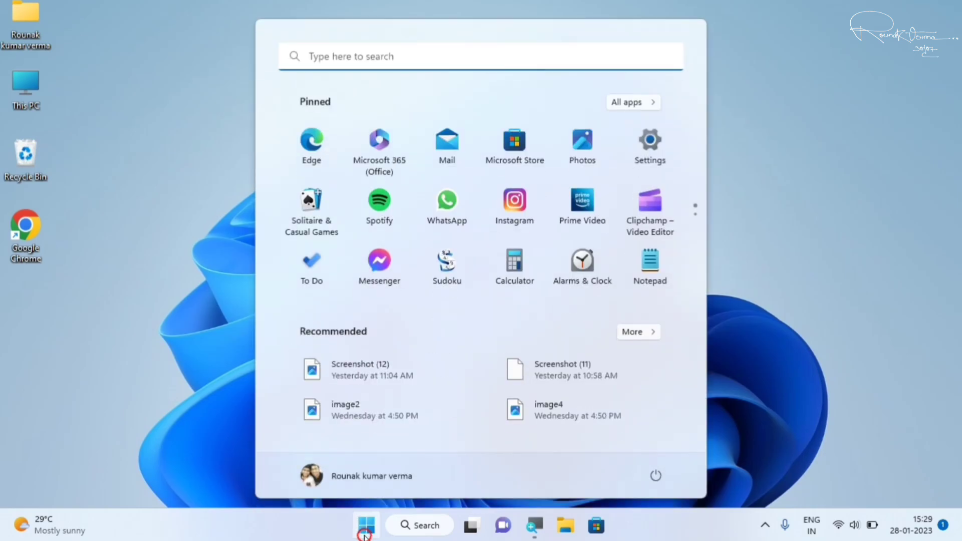
{"action": "left_click", "coordinate": [652, 154]}
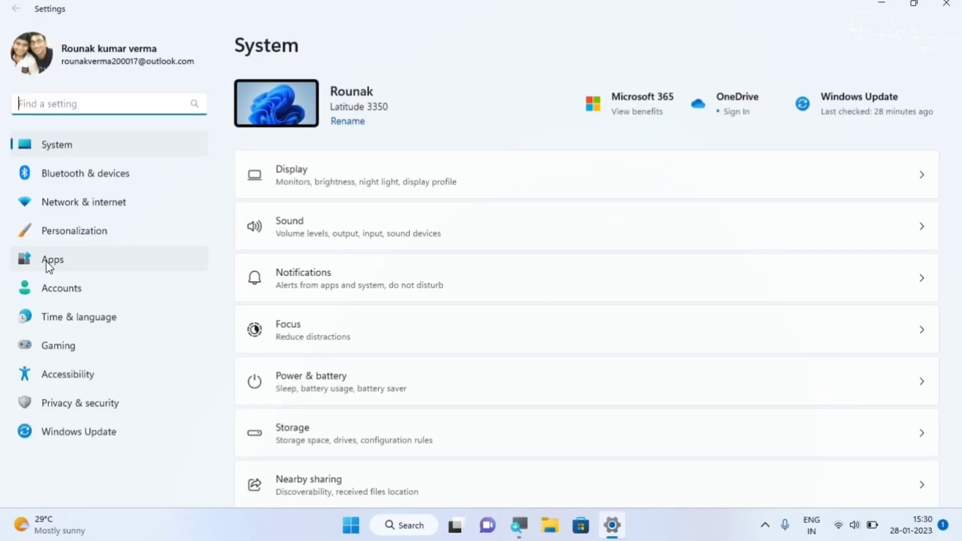
{"action": "left_click", "coordinate": [49, 264]}
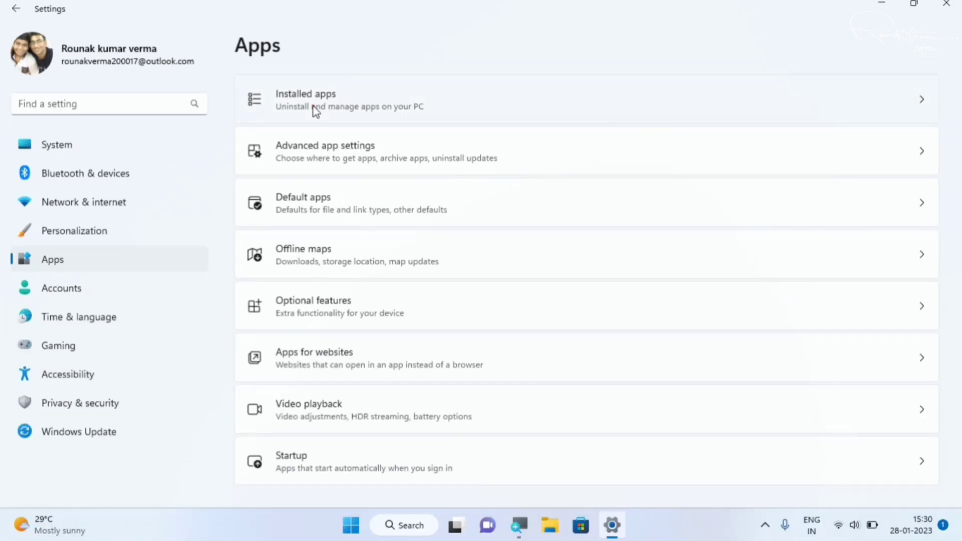
{"action": "left_click", "coordinate": [316, 108]}
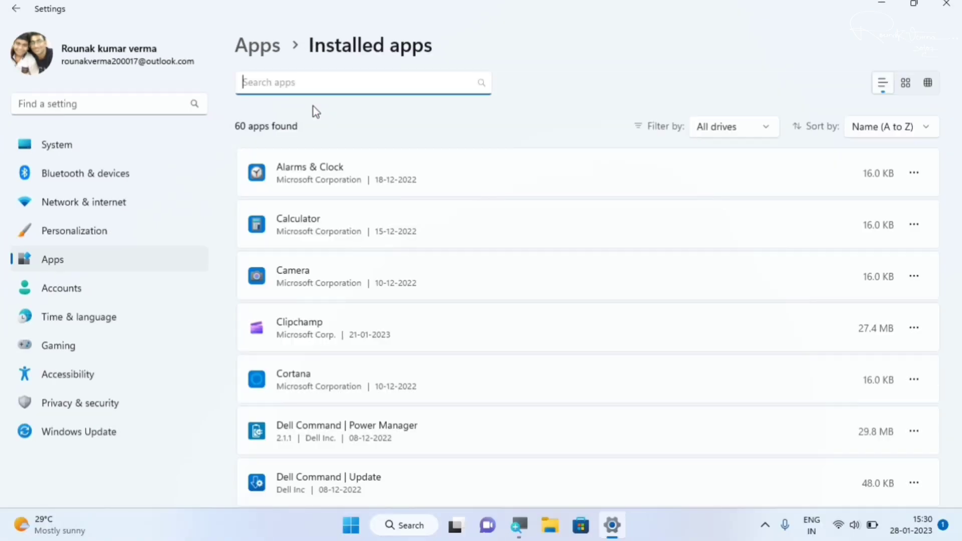
Step: Find Windows Security in the installed apps list and open its advanced options page
{"action": "scroll", "coordinate": [372, 419], "scroll_direction": "down", "scroll_amount": 20}
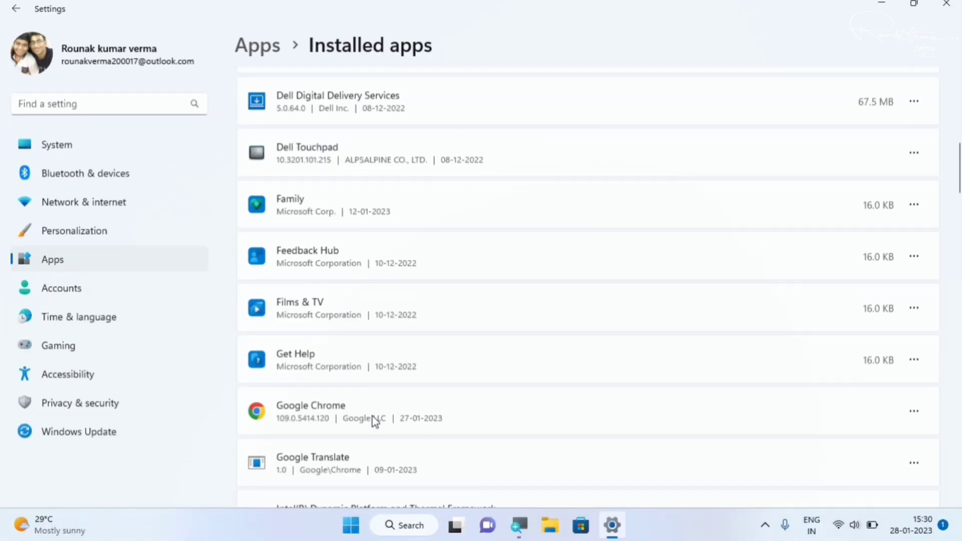
{"action": "scroll", "coordinate": [373, 421], "scroll_direction": "down", "scroll_amount": 15}
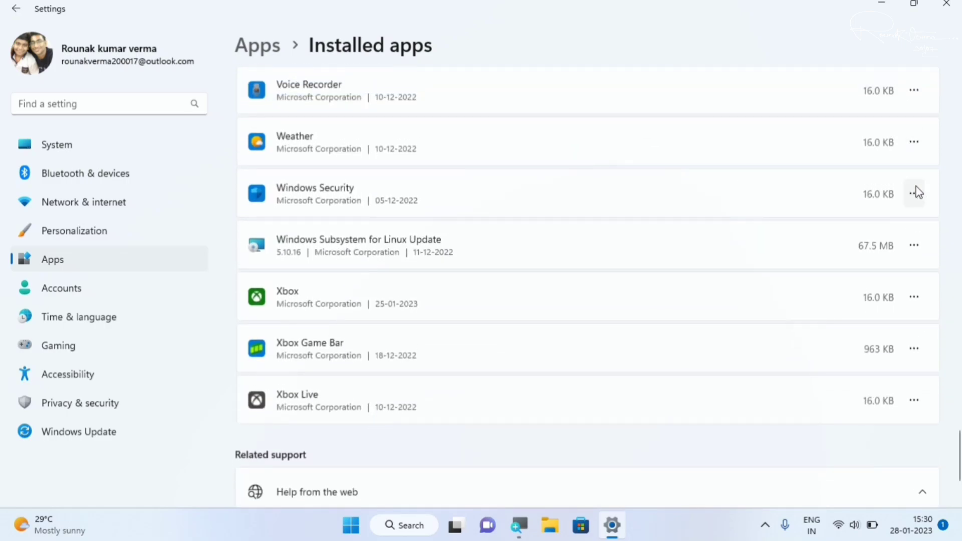
{"action": "left_click", "coordinate": [917, 193]}
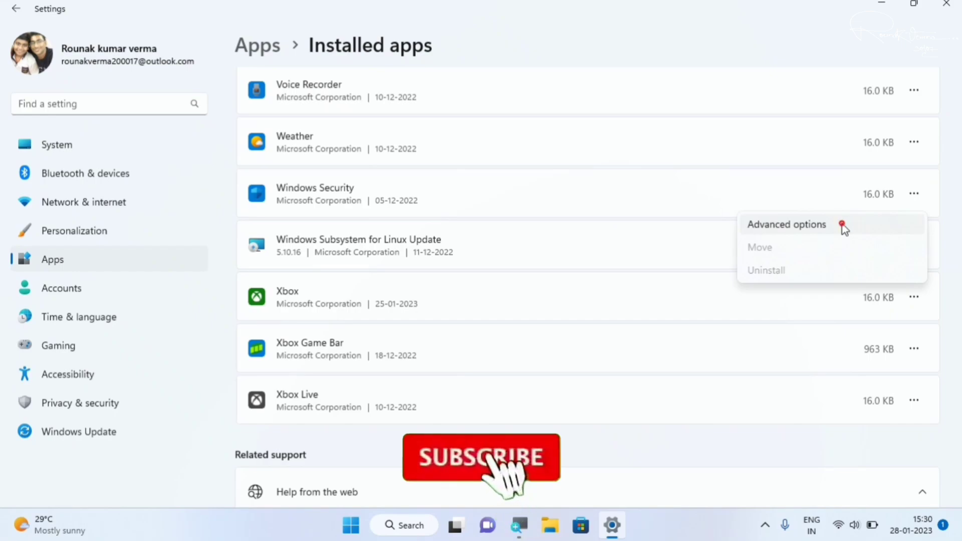
{"action": "left_click", "coordinate": [810, 227]}
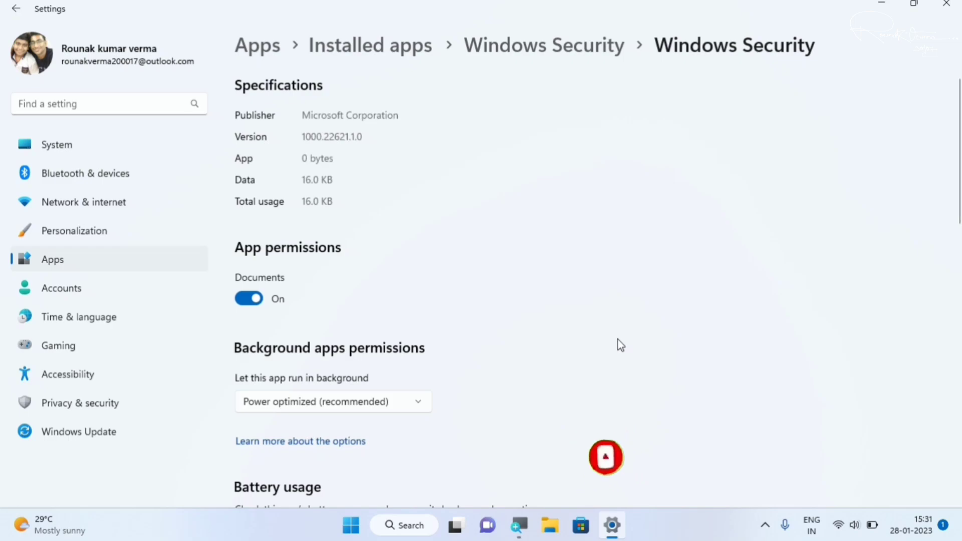
Step: Review the Terminate, Repair and Reset options for Windows Security, and close Settings
{"action": "scroll", "coordinate": [618, 339], "scroll_direction": "down", "scroll_amount": 7}
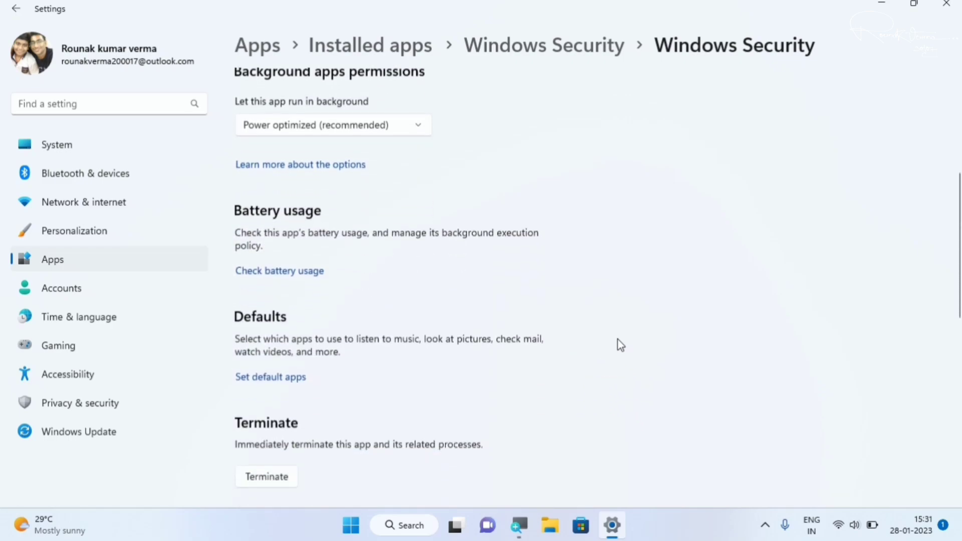
{"action": "scroll", "coordinate": [617, 340], "scroll_direction": "down", "scroll_amount": 5}
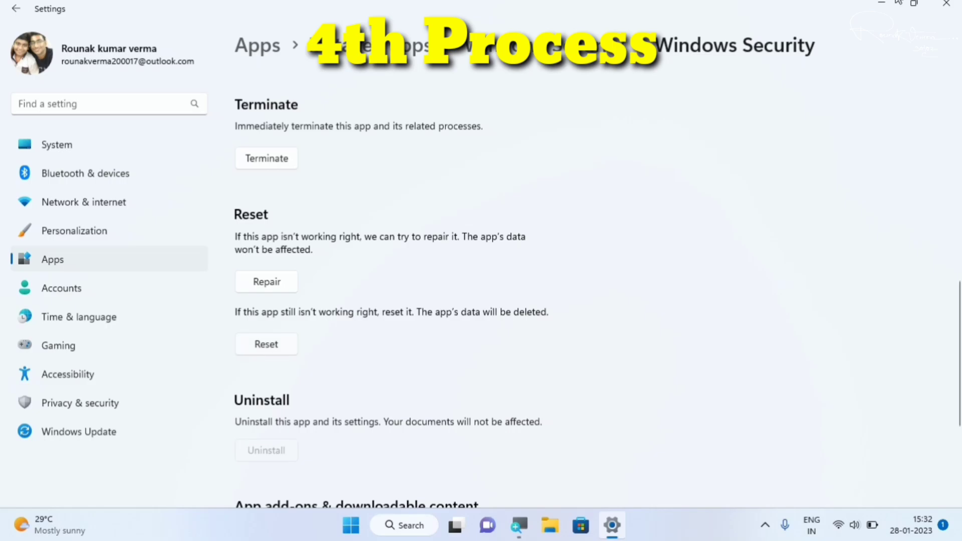
{"action": "left_click", "coordinate": [946, 3]}
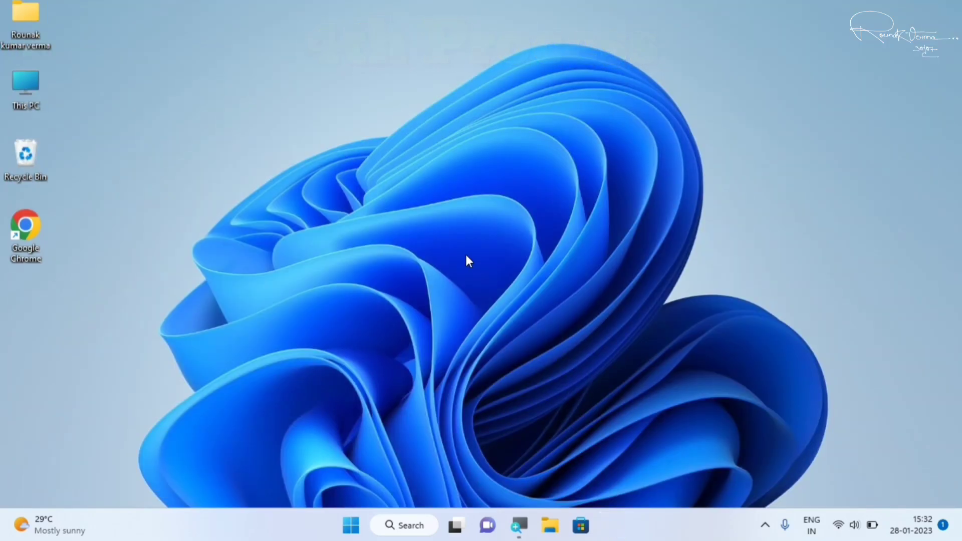
Step: Reopen Windows Settings, search for "troubleshoot" and go to the Troubleshoot settings page
{"action": "left_click", "coordinate": [368, 525]}
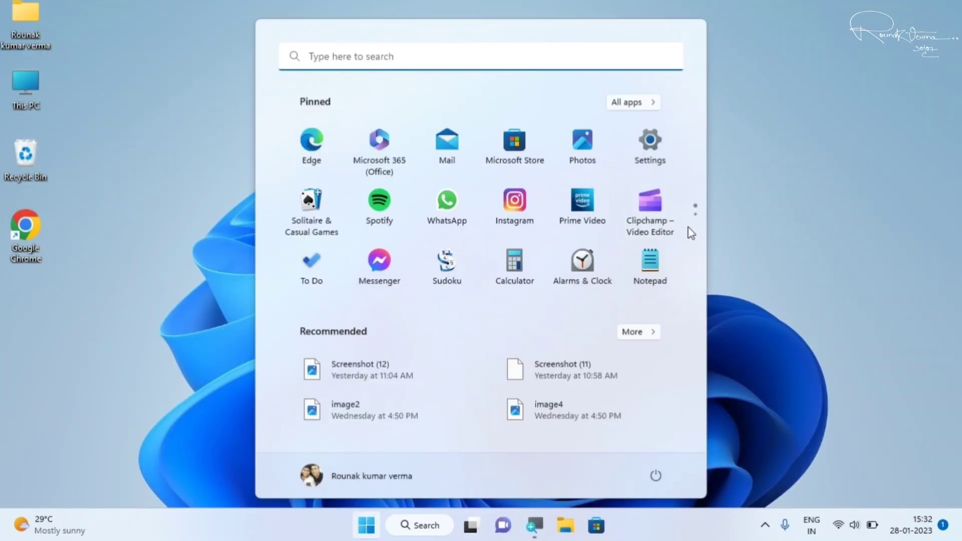
{"action": "left_click", "coordinate": [653, 158]}
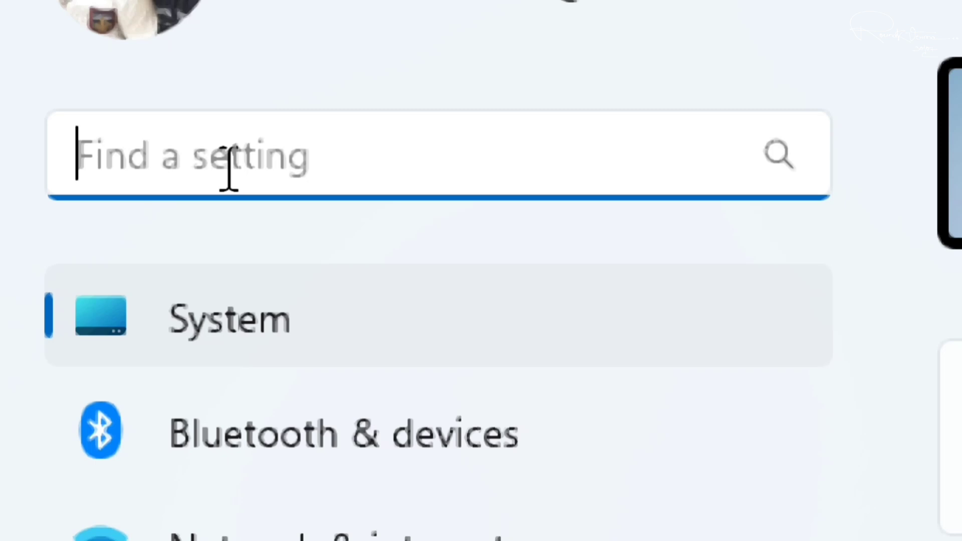
{"action": "type", "text": "troublesh"}
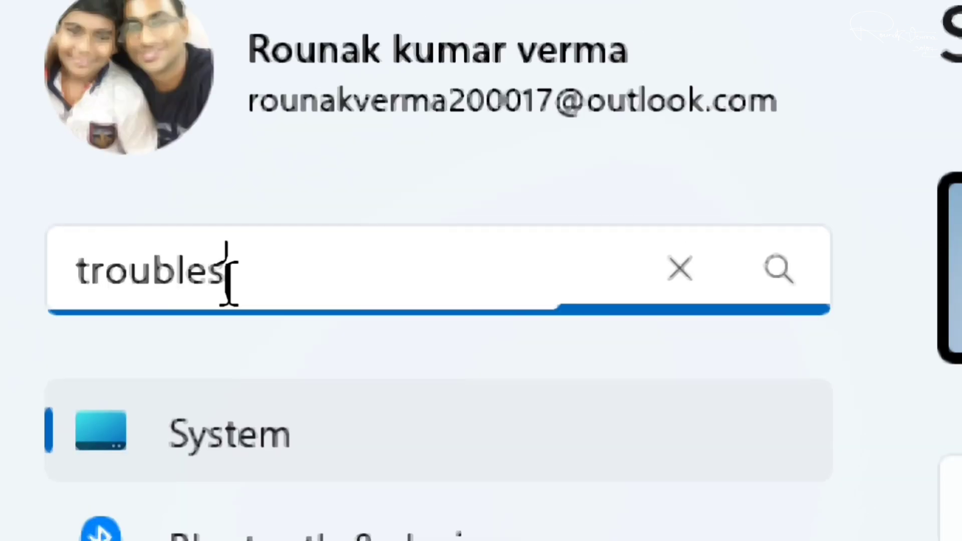
{"action": "type", "text": "oot"}
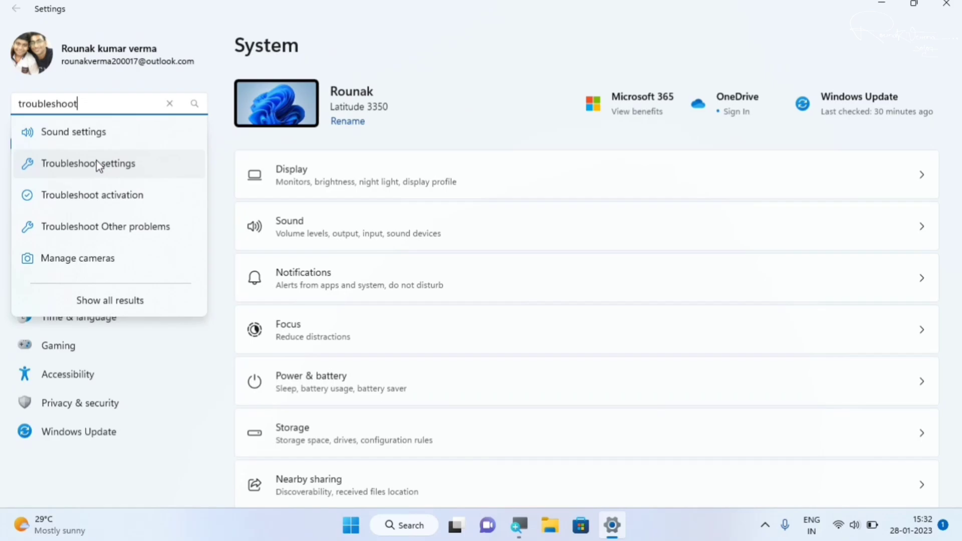
{"action": "left_click", "coordinate": [98, 164]}
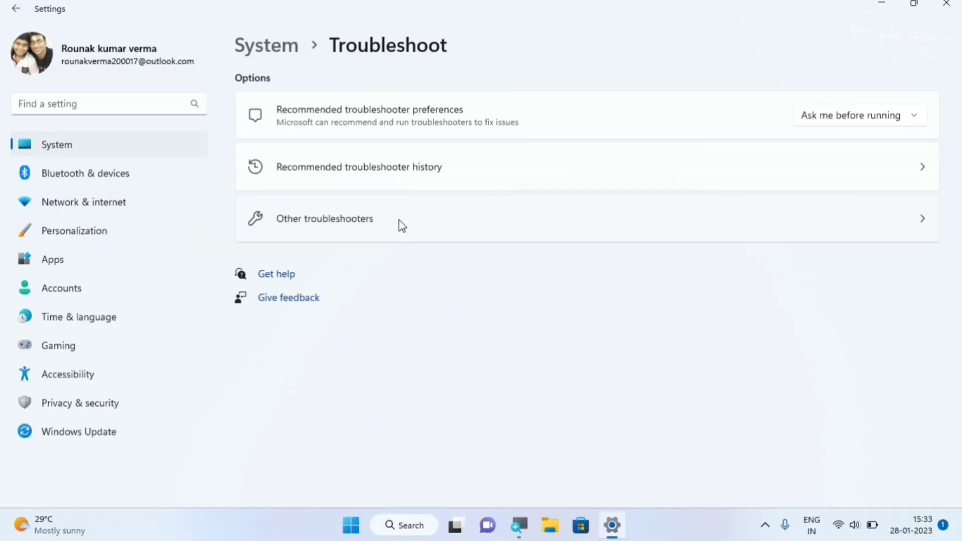
Step: Locate the Windows Store Apps entry among the other troubleshooters, and close Settings
{"action": "left_click", "coordinate": [353, 221]}
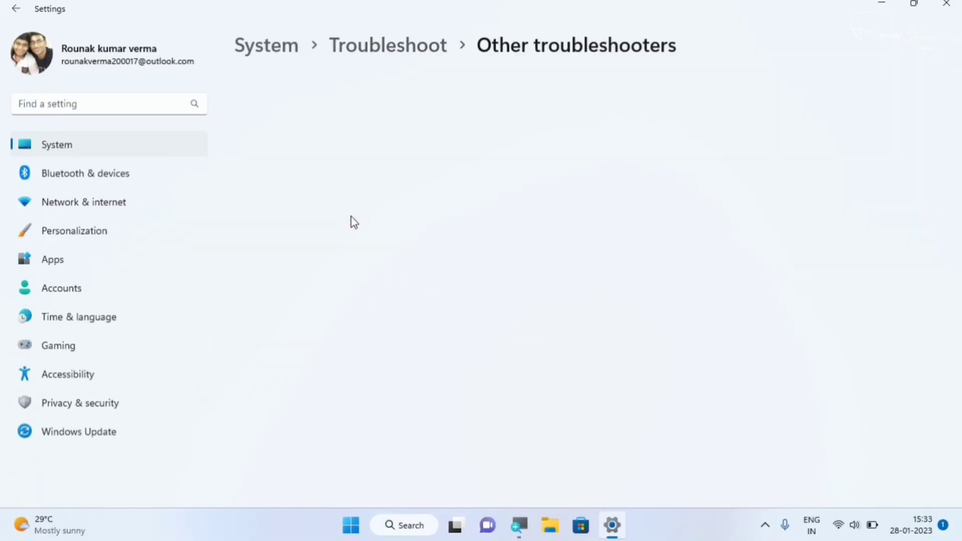
{"action": "scroll", "coordinate": [353, 220], "scroll_direction": "down", "scroll_amount": 10}
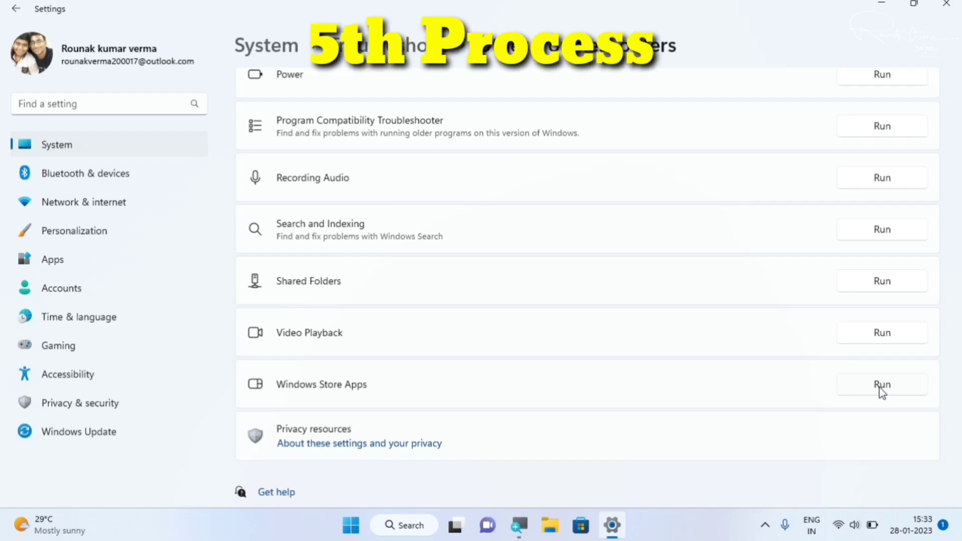
{"action": "left_click", "coordinate": [946, 3]}
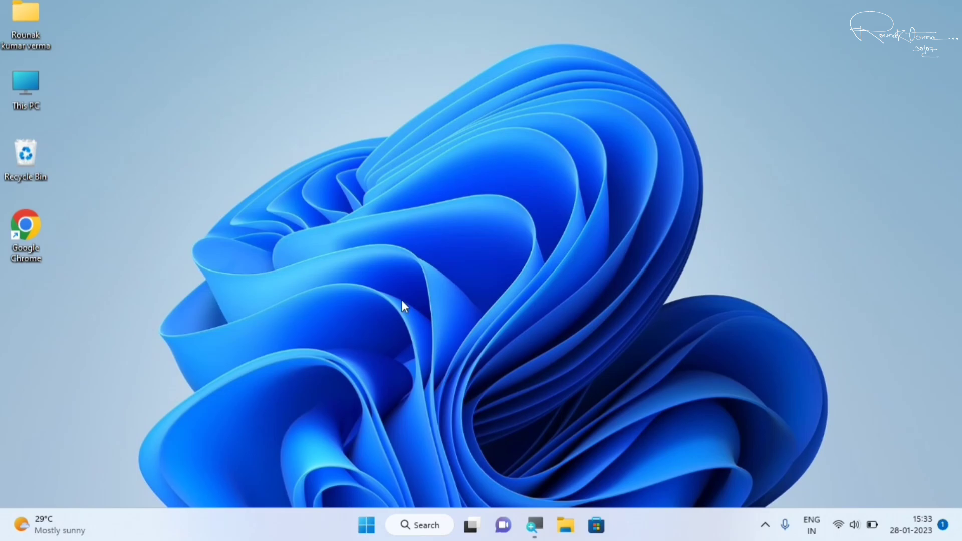
Step: Open the Windows Update page in Settings to review the update options, and close Settings
{"action": "left_click", "coordinate": [366, 525]}
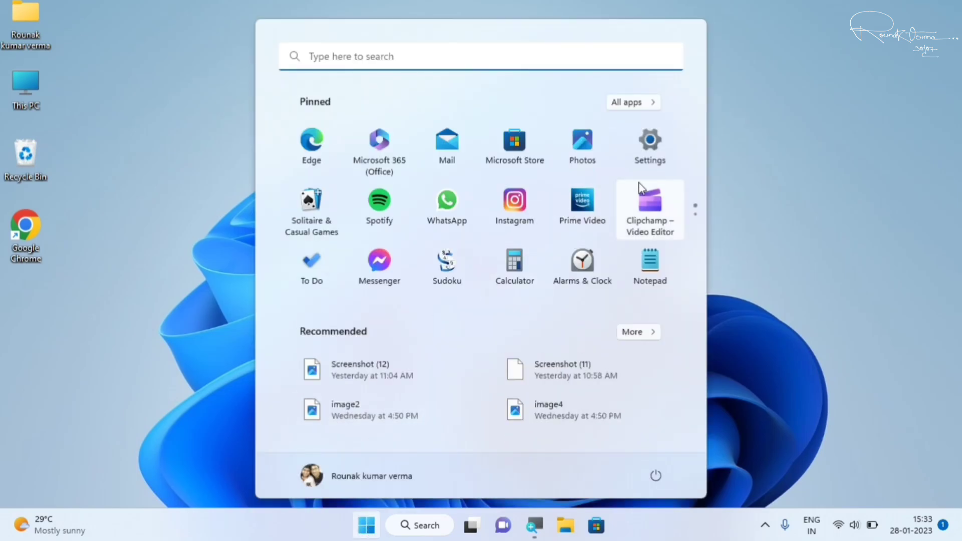
{"action": "left_click", "coordinate": [661, 152]}
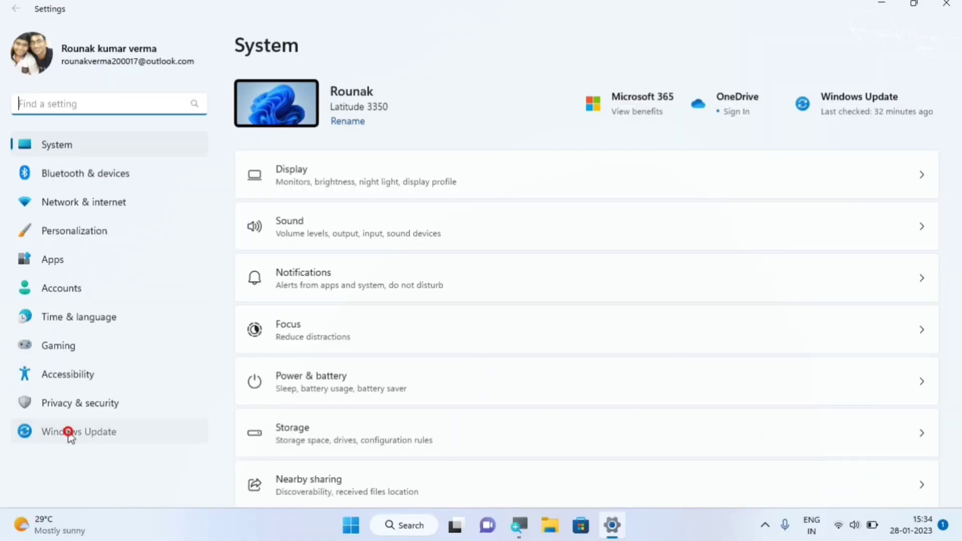
{"action": "left_click", "coordinate": [70, 435]}
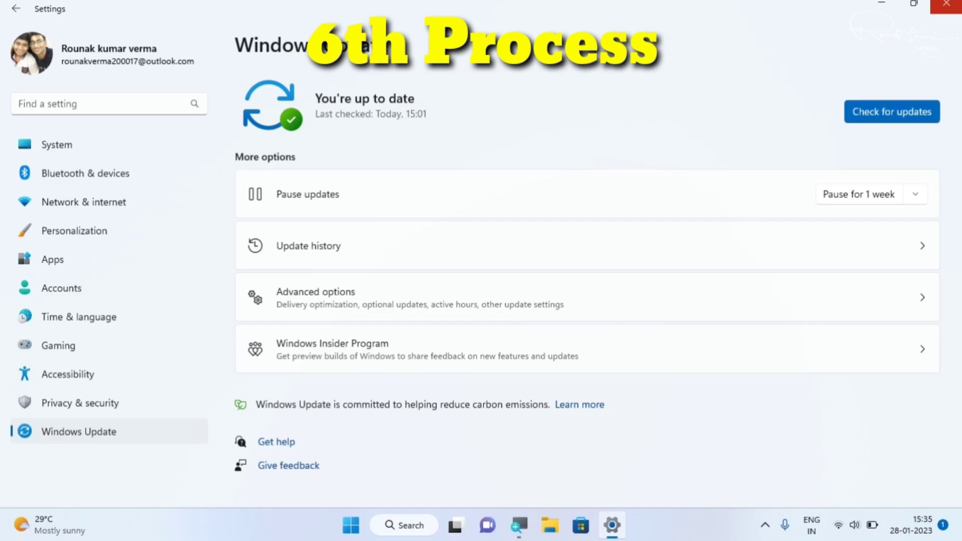
{"action": "left_click", "coordinate": [946, 4]}
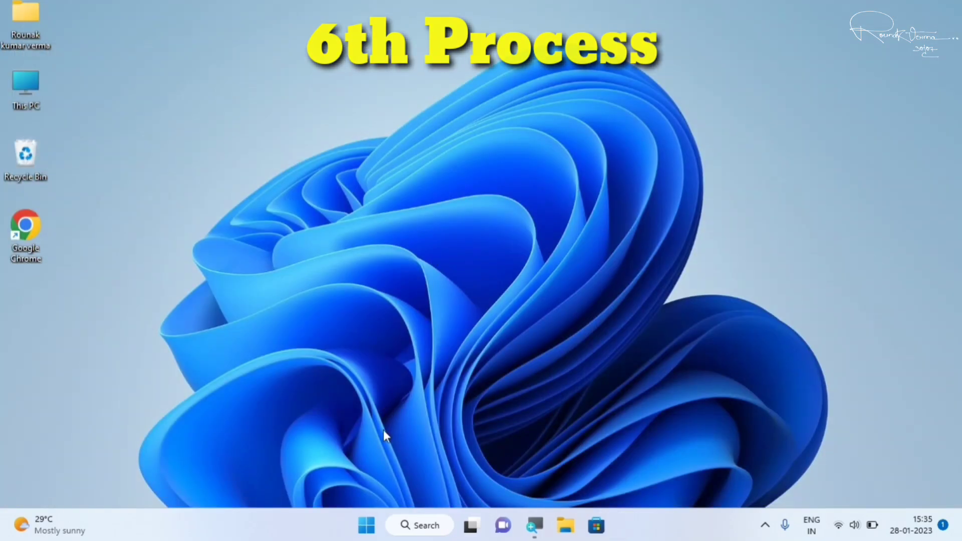
Step: Search Windows for "control panel" and open Control Panel
{"action": "left_click", "coordinate": [366, 525]}
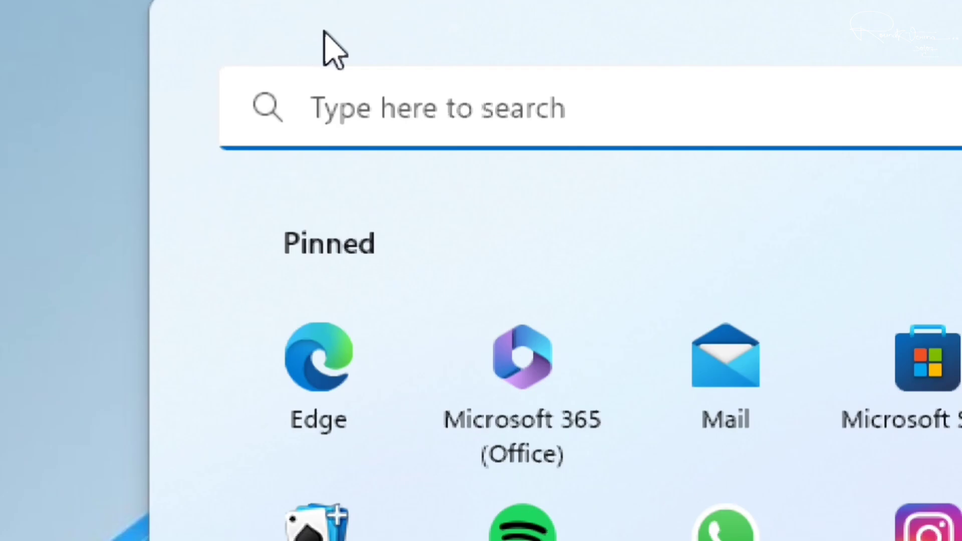
{"action": "left_click", "coordinate": [351, 53]}
{"action": "type", "text": "control panel"}
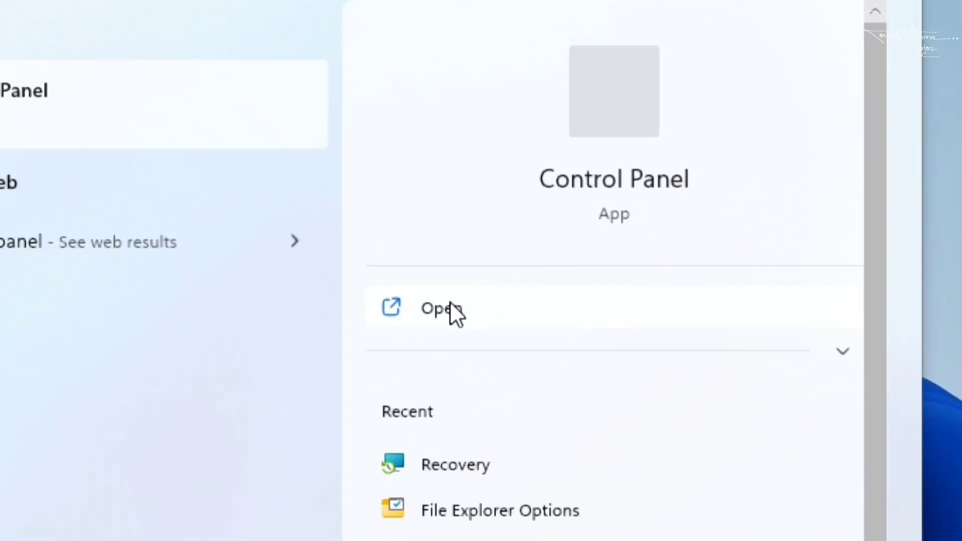
{"action": "left_click", "coordinate": [427, 309]}
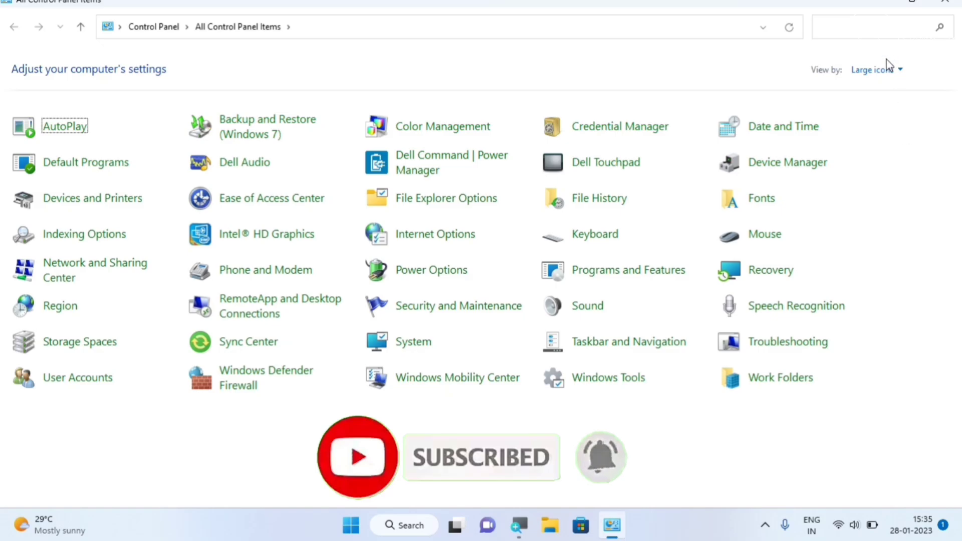
Step: Switch the Control Panel view to Category and back to Large icons
{"action": "left_click", "coordinate": [875, 70]}
{"action": "left_click", "coordinate": [862, 90]}
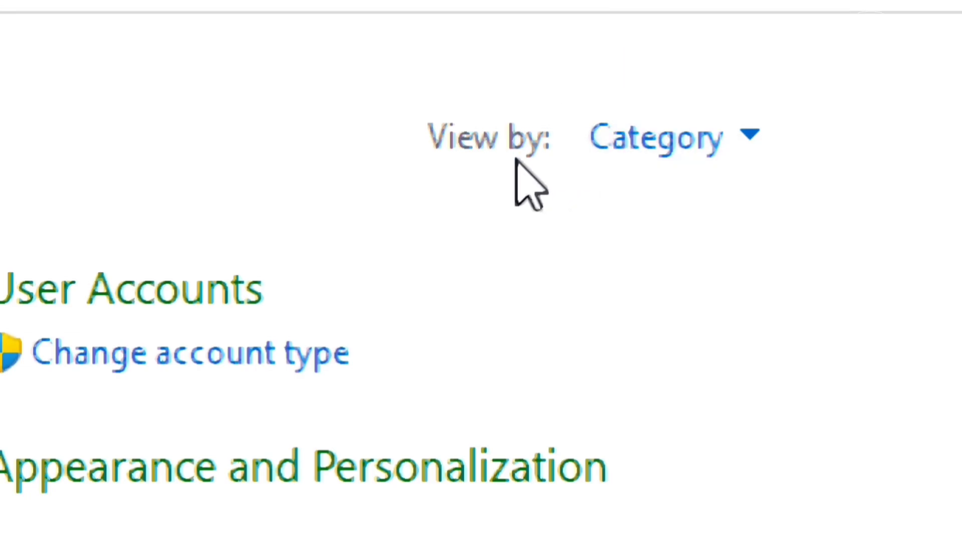
{"action": "left_click", "coordinate": [729, 131]}
{"action": "left_click", "coordinate": [703, 302]}
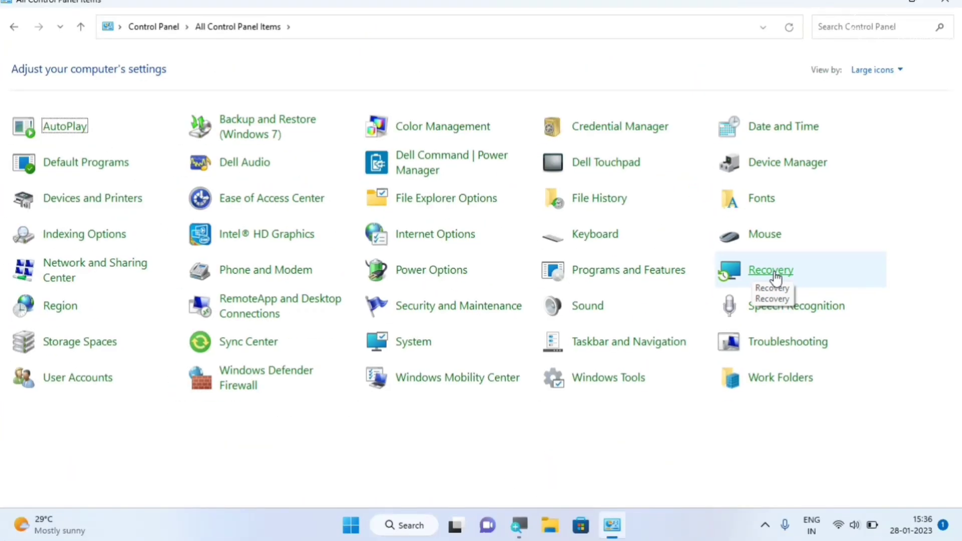
Step: Open System Restore from the Recovery tools, preview the Undo System Restore confirmation and return to the restore choices
{"action": "left_click", "coordinate": [775, 275]}
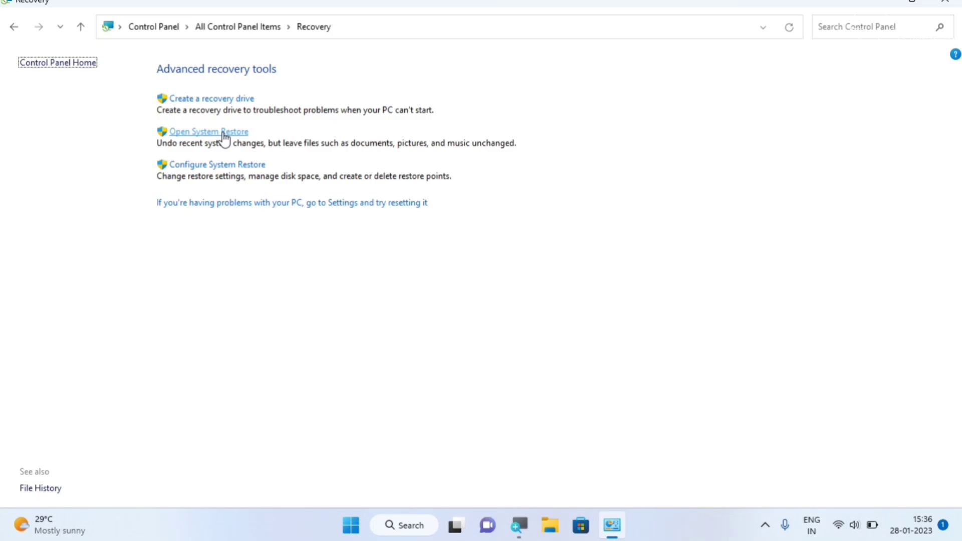
{"action": "left_click", "coordinate": [224, 133]}
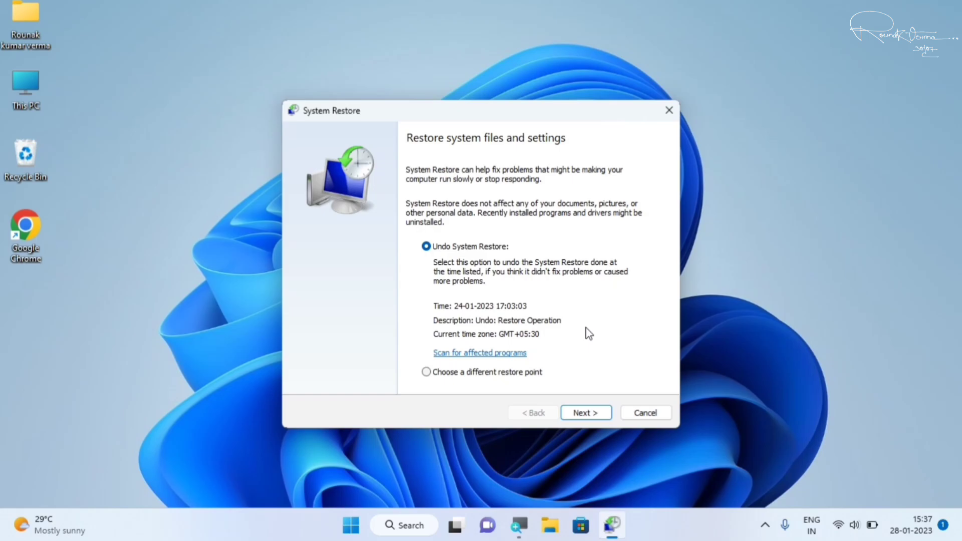
{"action": "left_click", "coordinate": [590, 417]}
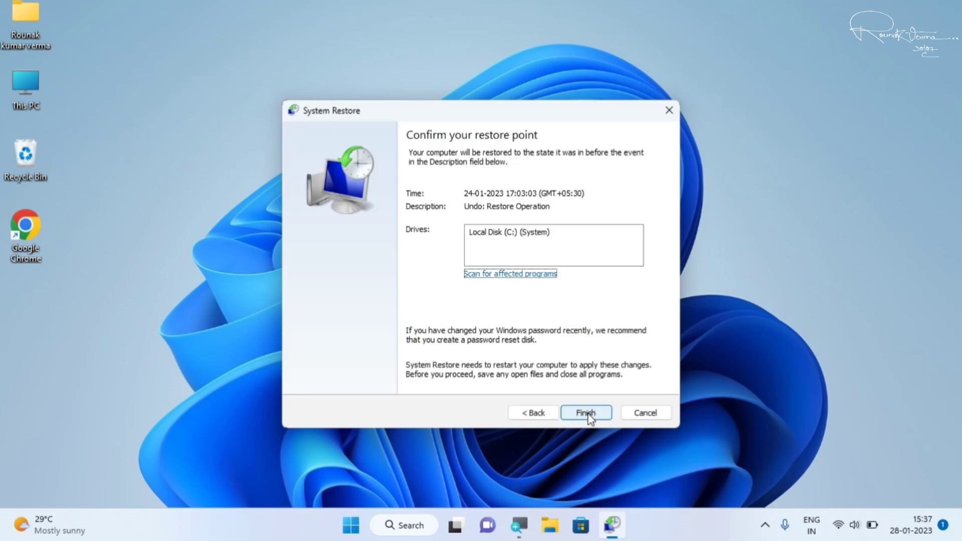
{"action": "left_click", "coordinate": [542, 418]}
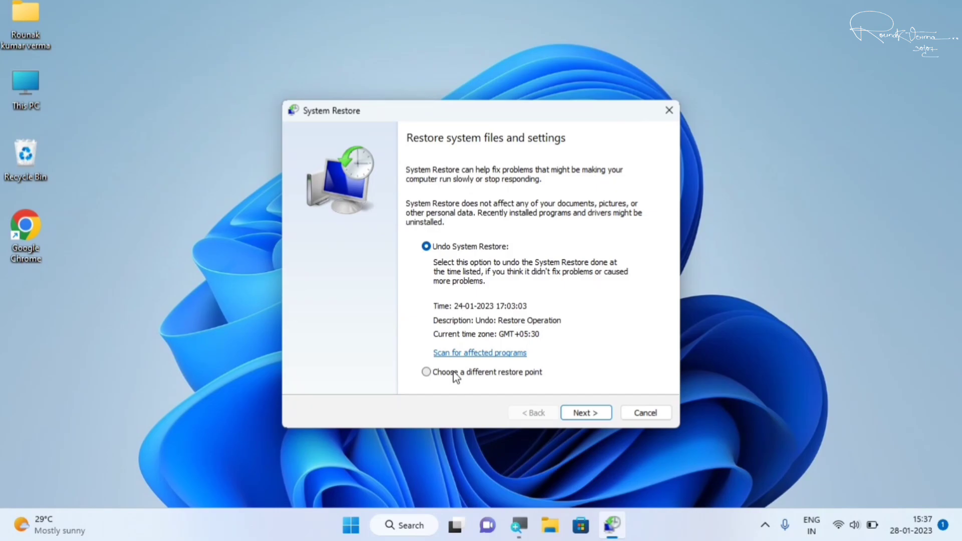
{"action": "left_click", "coordinate": [453, 373]}
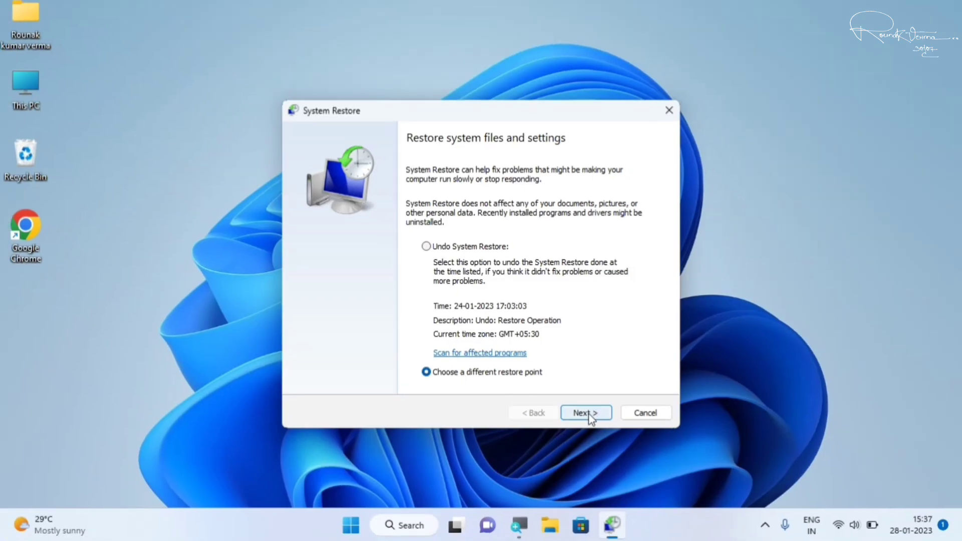
{"action": "left_click", "coordinate": [589, 415]}
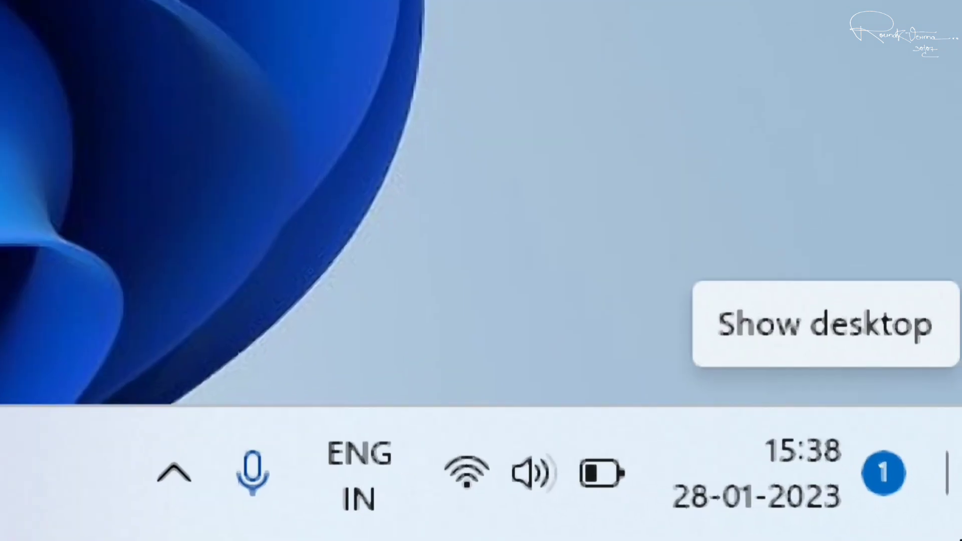
{"action": "mouse_move", "coordinate": [901, 535]}
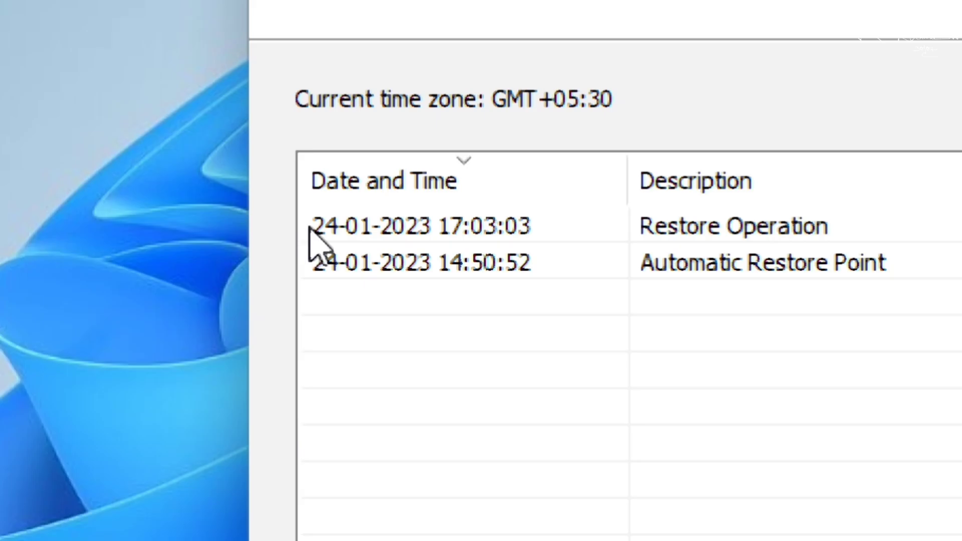
{"action": "left_click", "coordinate": [409, 221]}
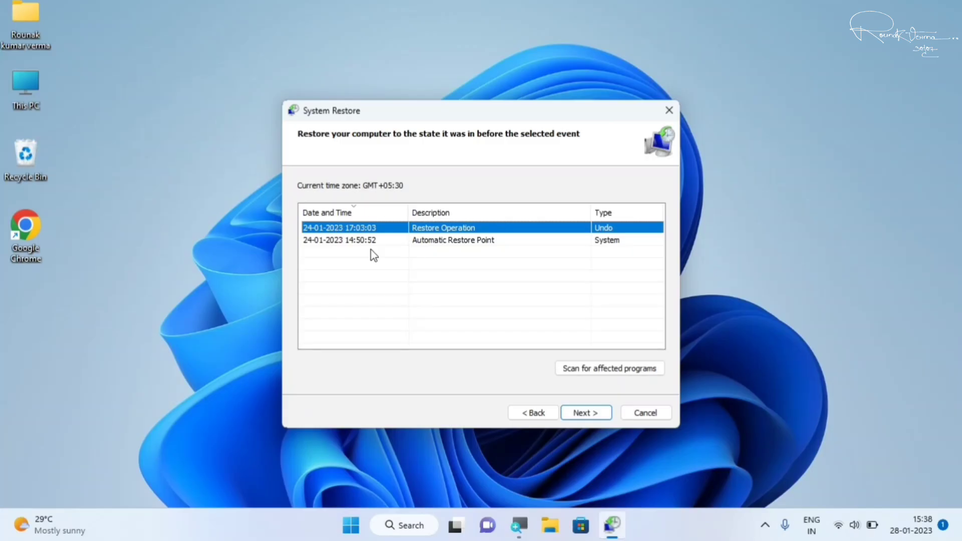
{"action": "left_click", "coordinate": [586, 412]}
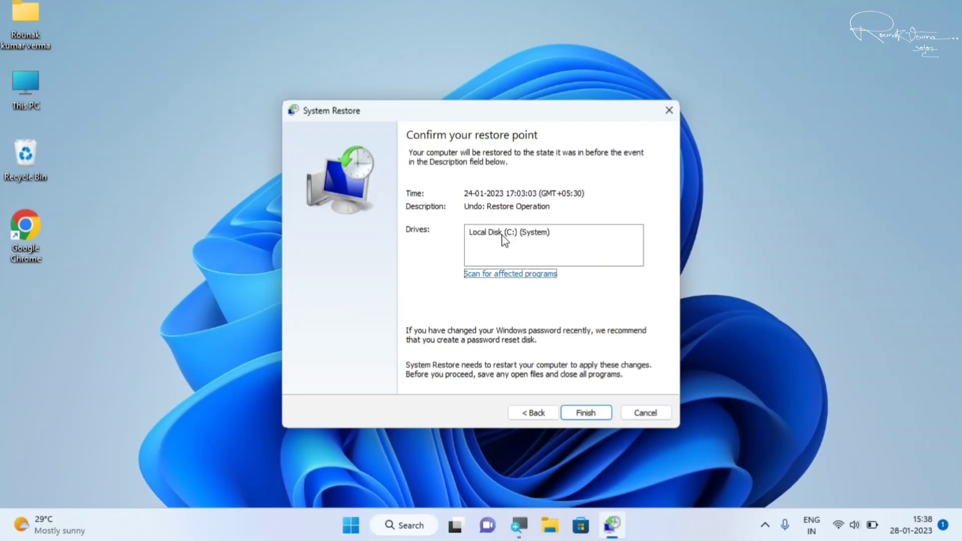
{"action": "left_click", "coordinate": [503, 236]}
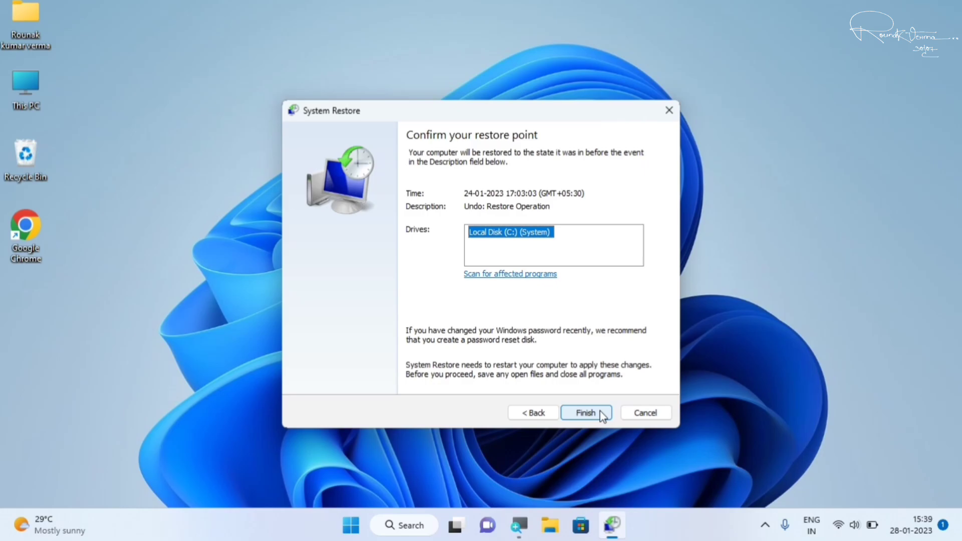
{"action": "left_click", "coordinate": [644, 412]}
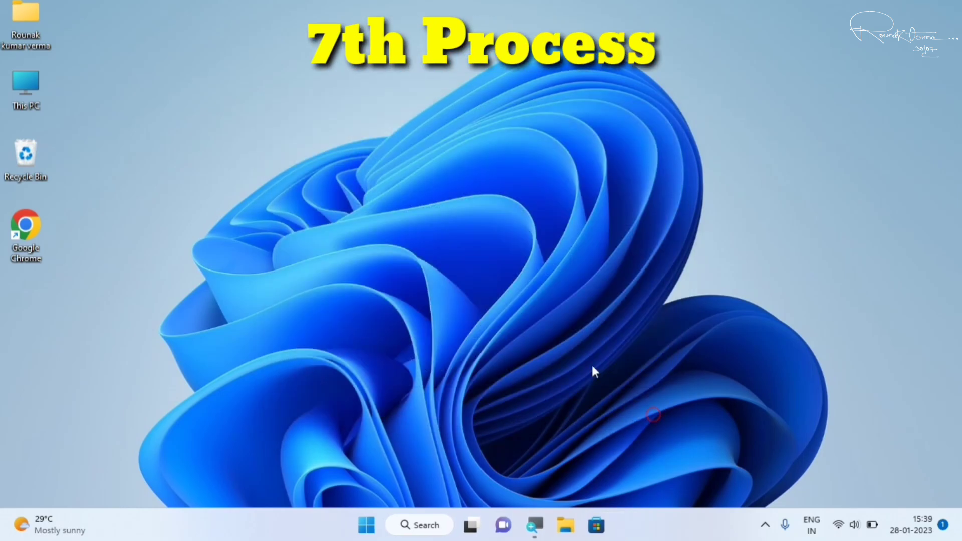
Step: Search Windows for "cmd", run Command Prompt as administrator and move its window toward the middle of the desktop
{"action": "left_click", "coordinate": [488, 299]}
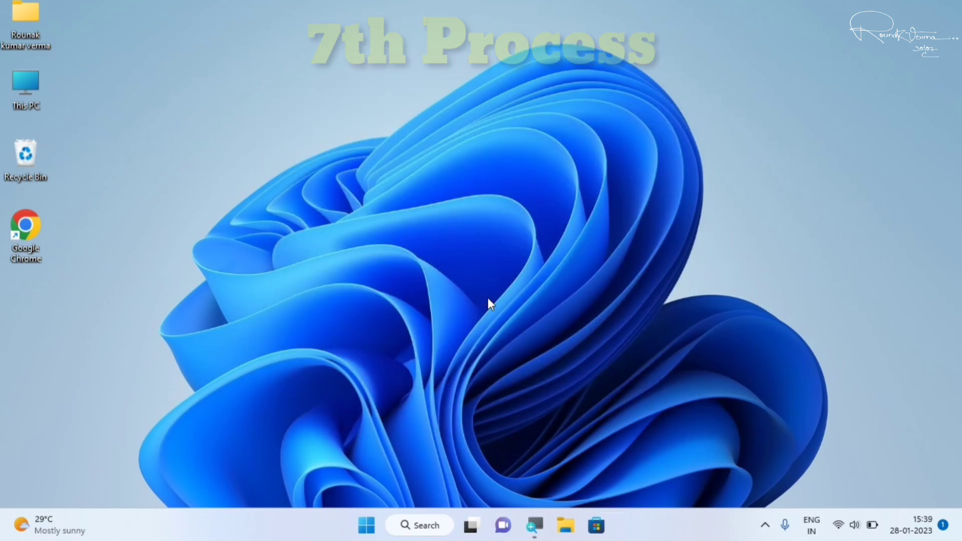
{"action": "left_click", "coordinate": [367, 526]}
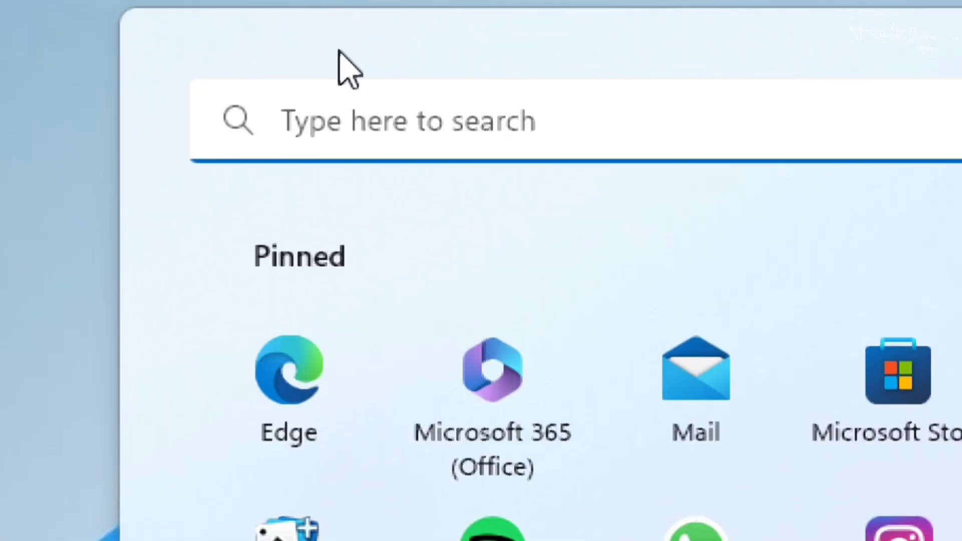
{"action": "left_click", "coordinate": [337, 135]}
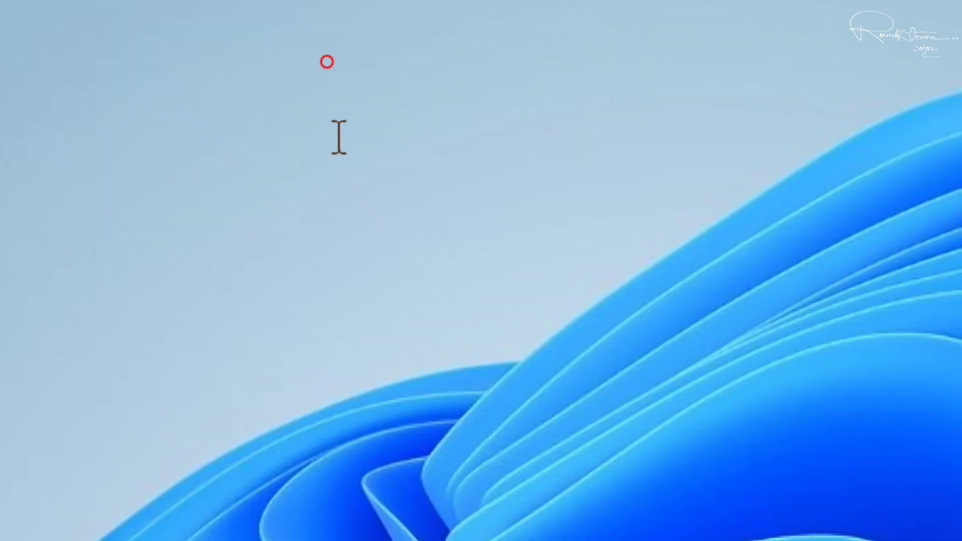
{"action": "type", "text": "cmd"}
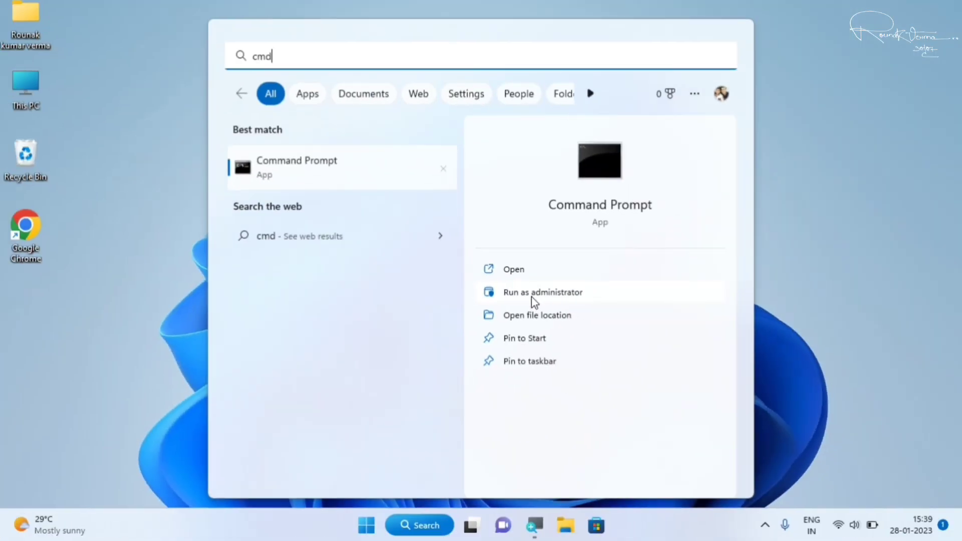
{"action": "left_click", "coordinate": [533, 296]}
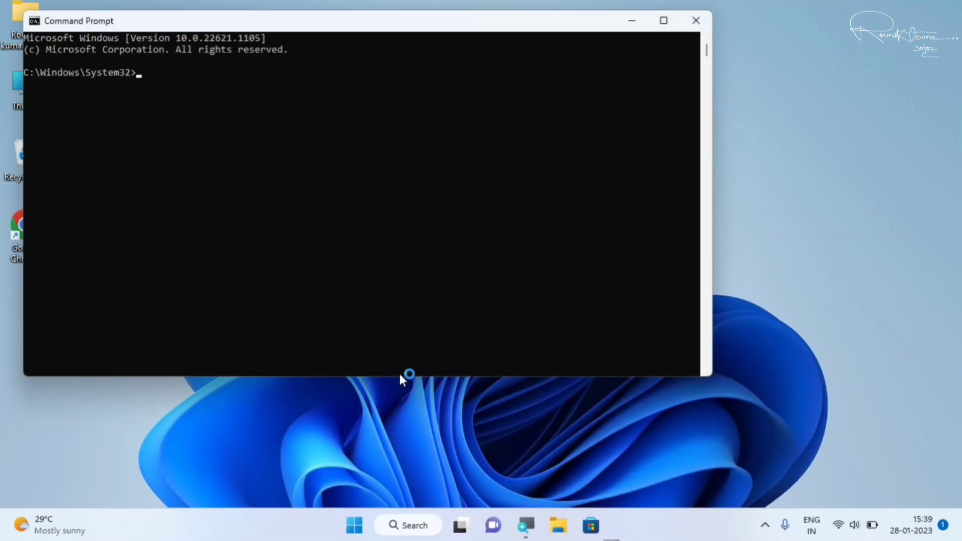
{"action": "left_click_drag", "start_coordinate": [137, 22], "coordinate": [323, 28]}
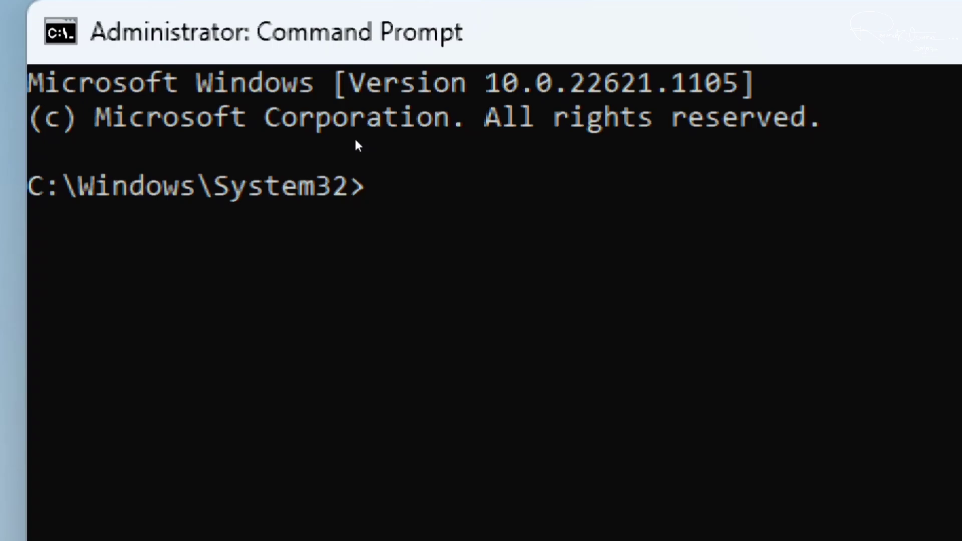
Step: Run the System File Checker with "sfc /scannow" in the administrator Command Prompt, then close the window
{"action": "type", "text": "sfc /"}
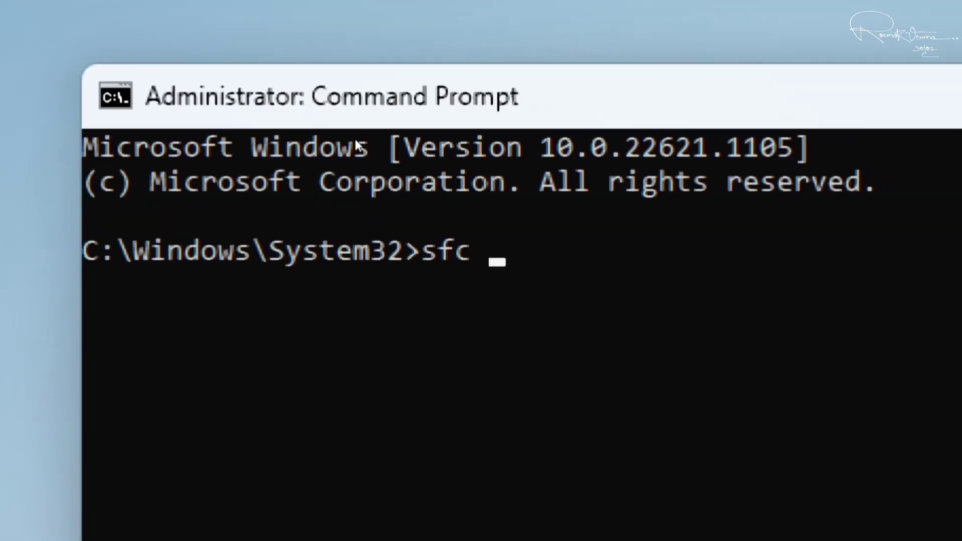
{"action": "type", "text": "scanneo"}
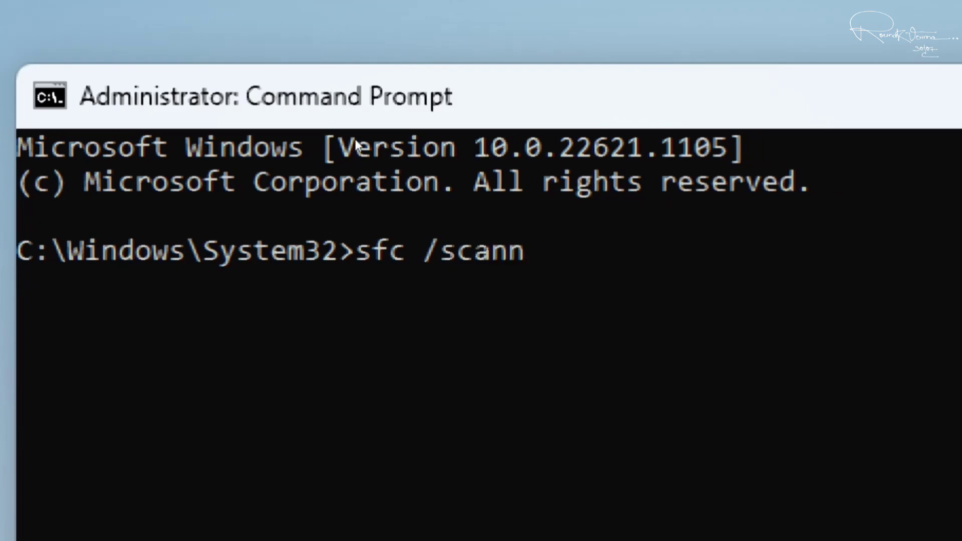
{"action": "key", "text": "BackSpace"}
{"action": "key", "text": "BackSpace"}
{"action": "type", "text": "ow"}
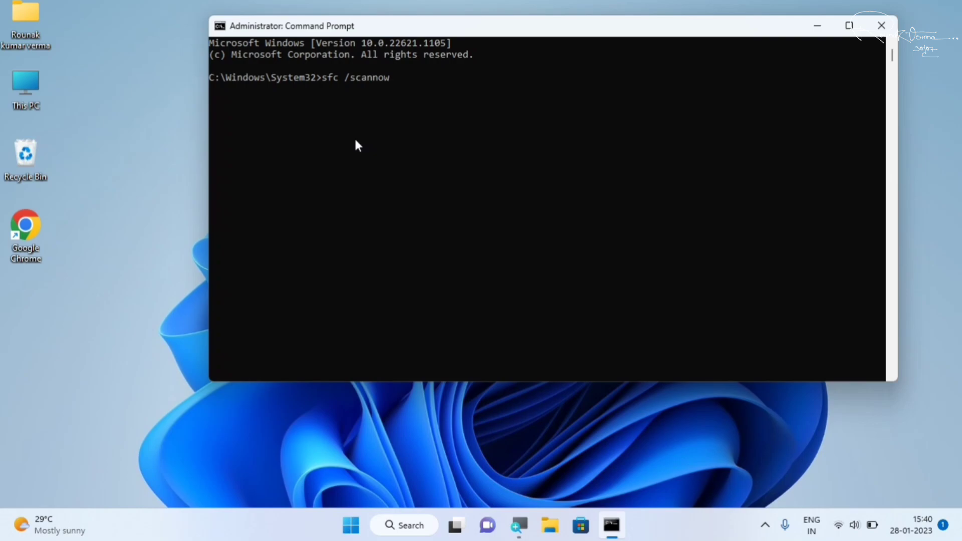
{"action": "key", "text": "Return"}
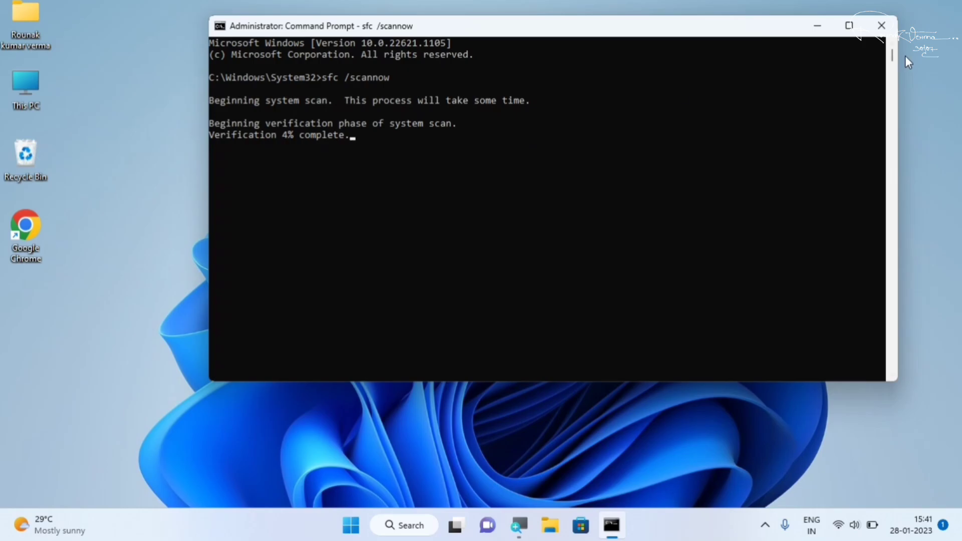
{"action": "left_click", "coordinate": [882, 26]}
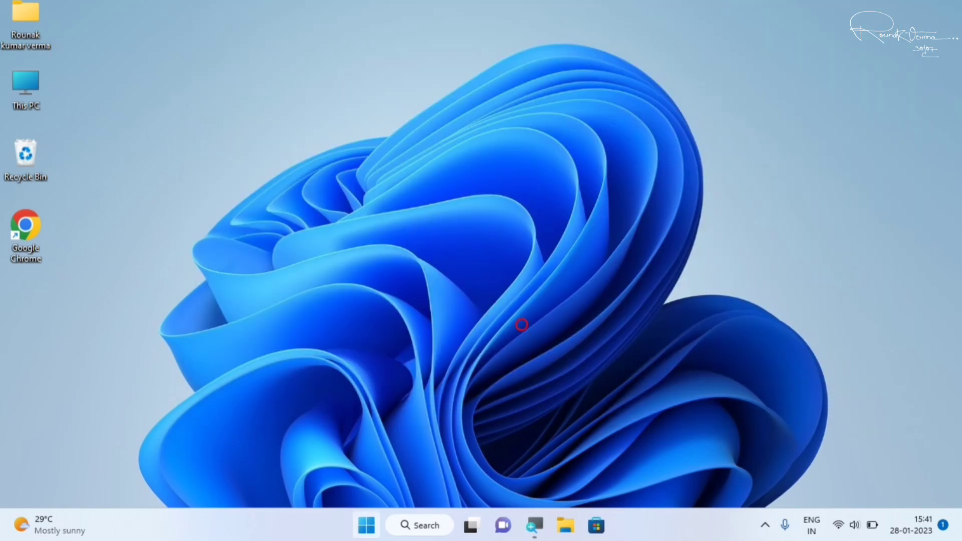
Step: Show the Restart option among the Start menu's power choices and dismiss the menu without restarting
{"action": "left_click", "coordinate": [361, 532]}
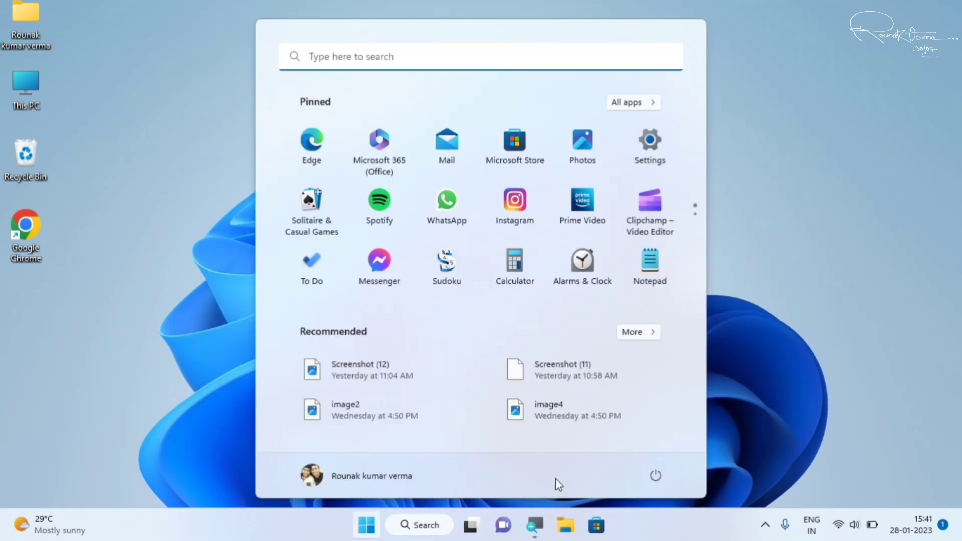
{"action": "left_click", "coordinate": [655, 473]}
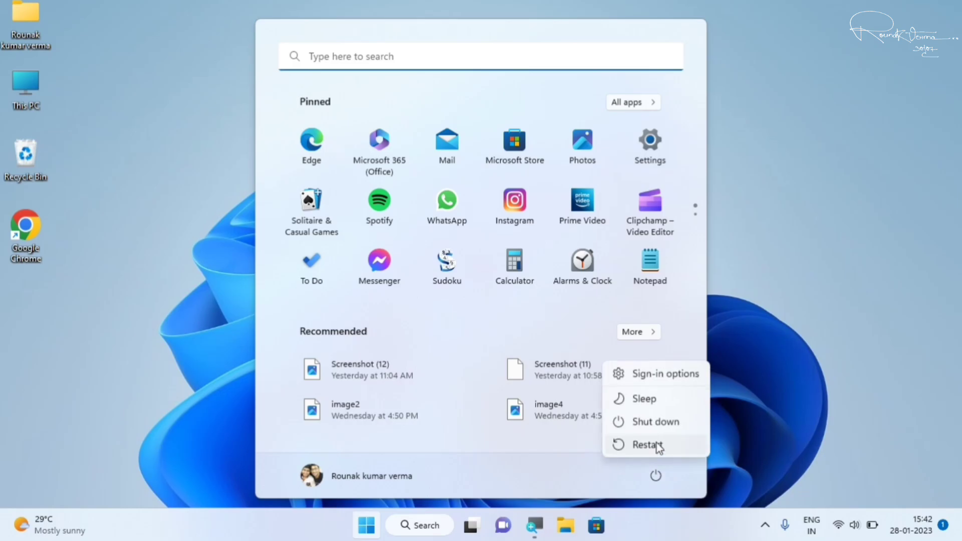
{"action": "left_click", "coordinate": [852, 285]}
{"action": "left_click", "coordinate": [853, 283]}
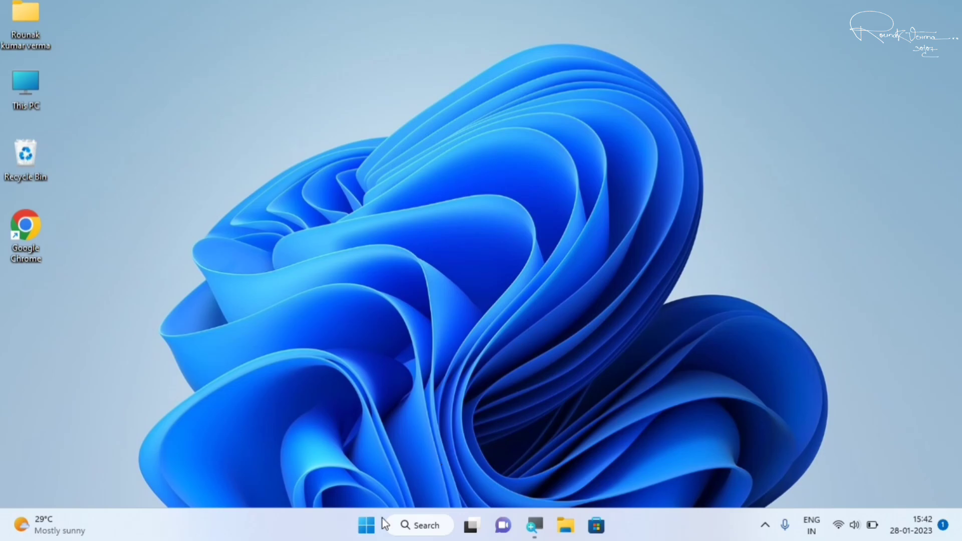
Step: Open Windows Settings, search for "Reset" and open the Reset this PC result
{"action": "left_click", "coordinate": [367, 525]}
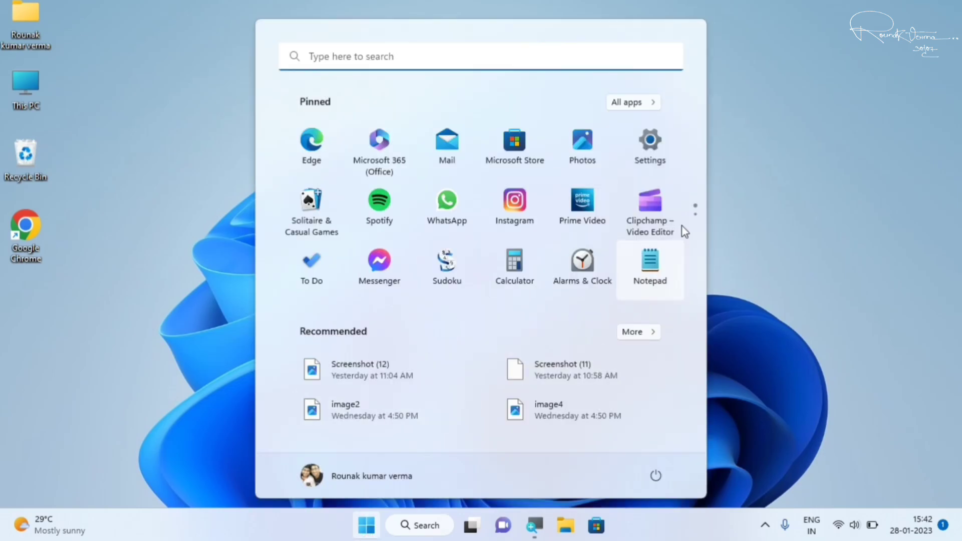
{"action": "left_click", "coordinate": [656, 173]}
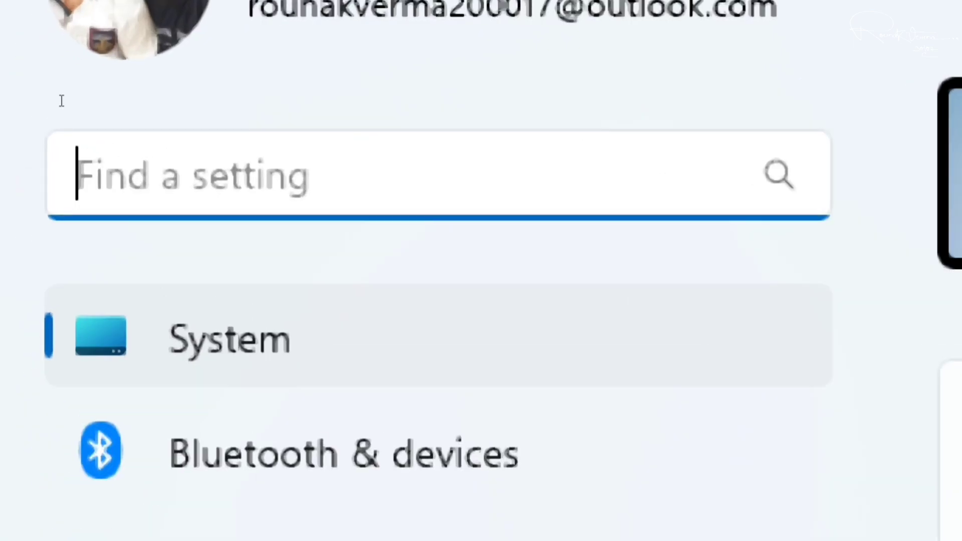
{"action": "type", "text": "Reset"}
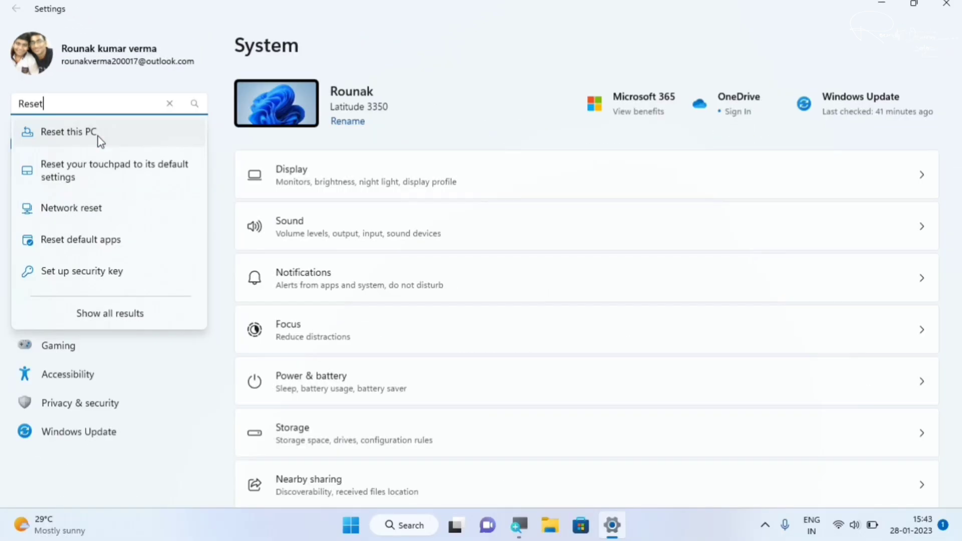
{"action": "left_click", "coordinate": [88, 136]}
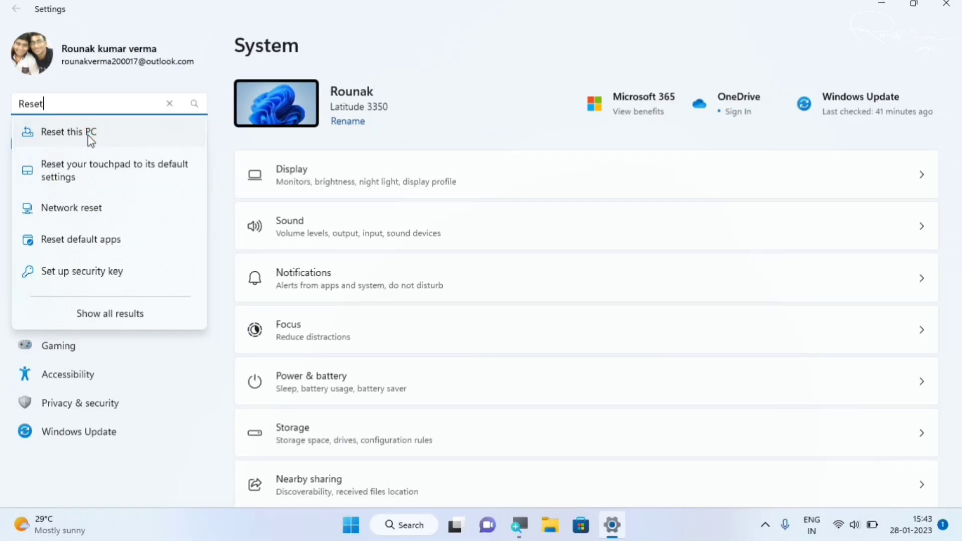